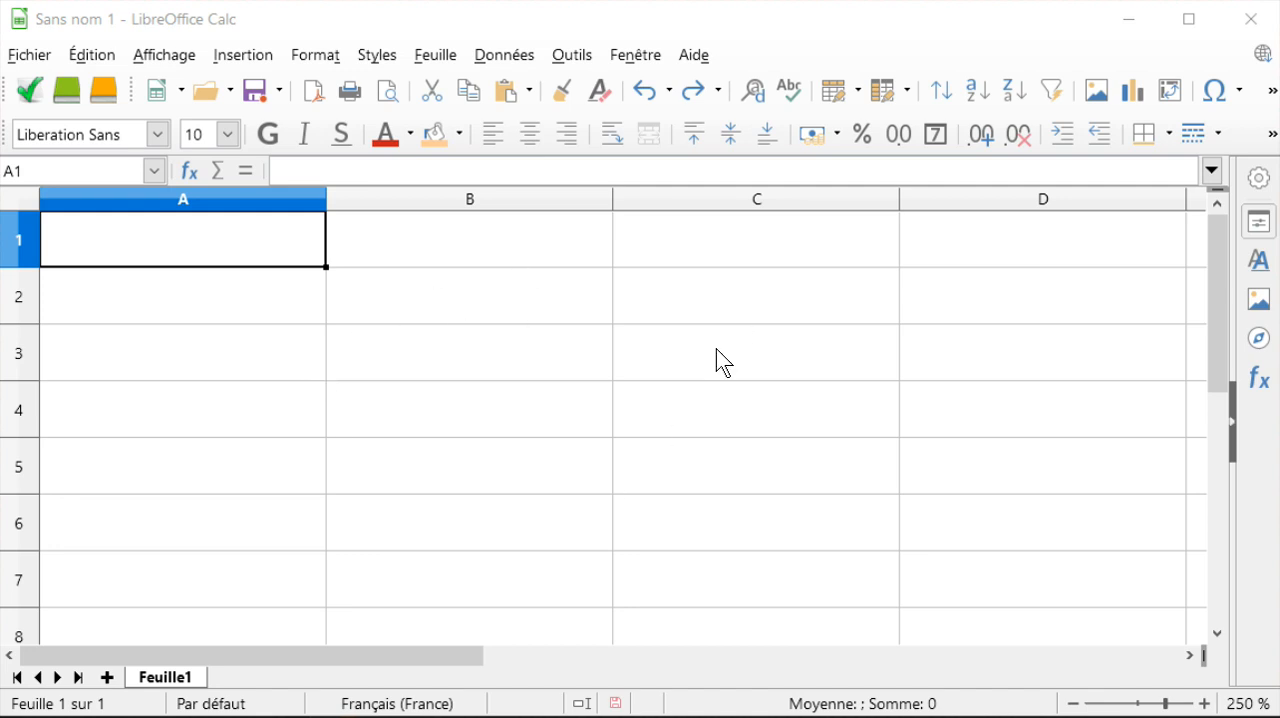
{"action": "scroll", "coordinate": [487, 395], "scroll_direction": "down", "scroll_amount": 3, "text": "ctrl"}
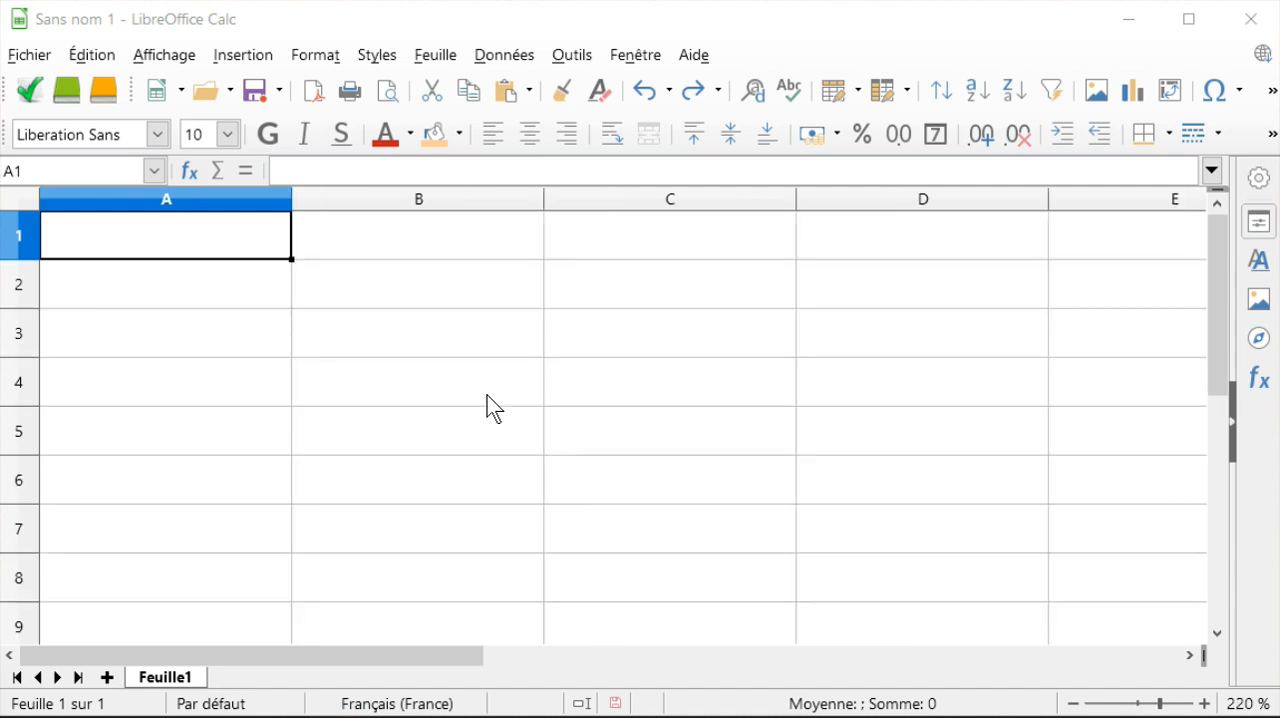
{"action": "left_click", "coordinate": [419, 344]}
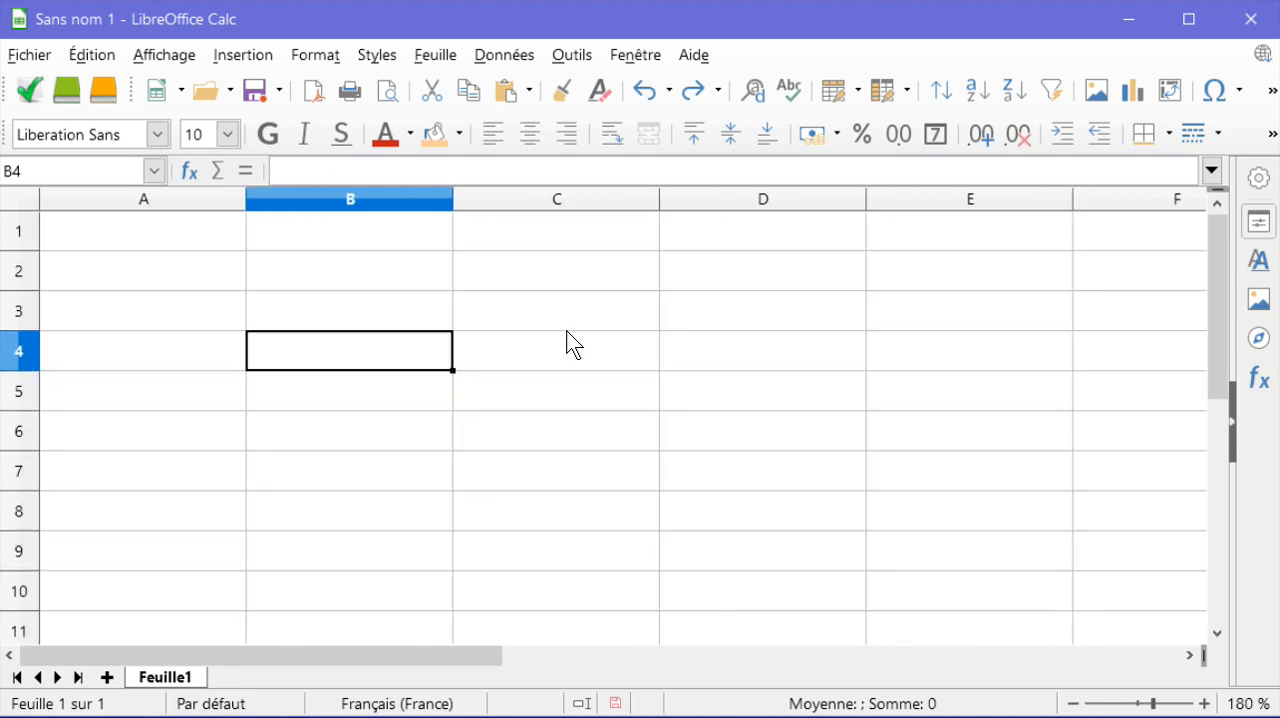
{"action": "scroll", "coordinate": [567, 331], "scroll_direction": "up", "scroll_amount": 4}
{"action": "scroll", "coordinate": [567, 331], "scroll_direction": "down", "scroll_amount": 3}
{"action": "scroll", "coordinate": [567, 331], "scroll_direction": "up", "scroll_amount": 4}
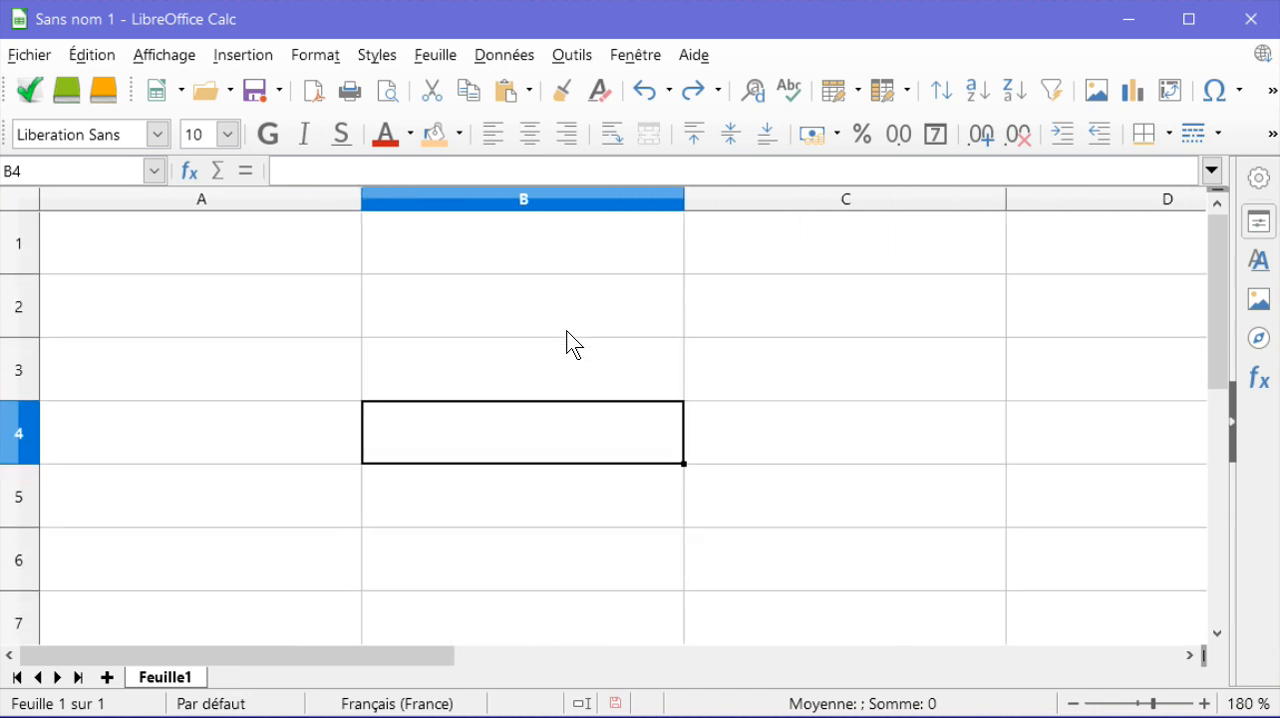
{"action": "scroll", "coordinate": [567, 331], "scroll_direction": "down", "scroll_amount": 2}
{"action": "scroll", "coordinate": [567, 331], "scroll_direction": "down", "scroll_amount": 1}
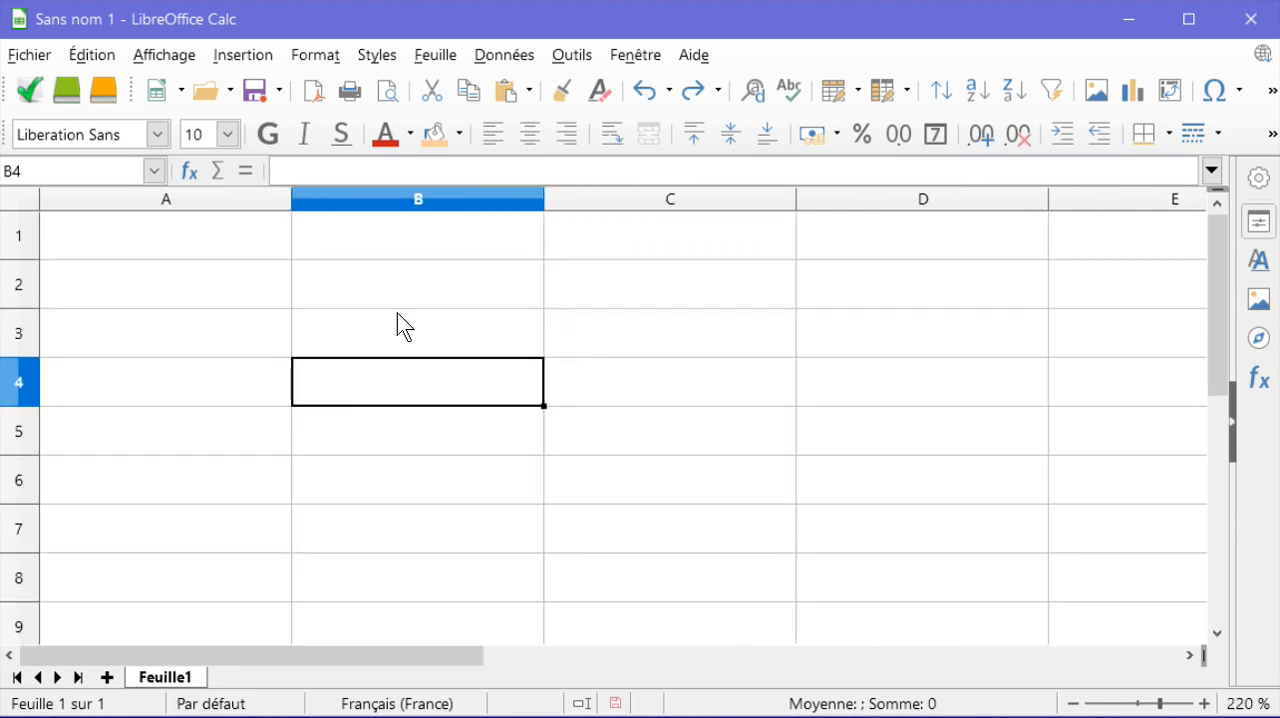
Step: Enter the heading "nombre" in cell A1
{"action": "left_click", "coordinate": [257, 247]}
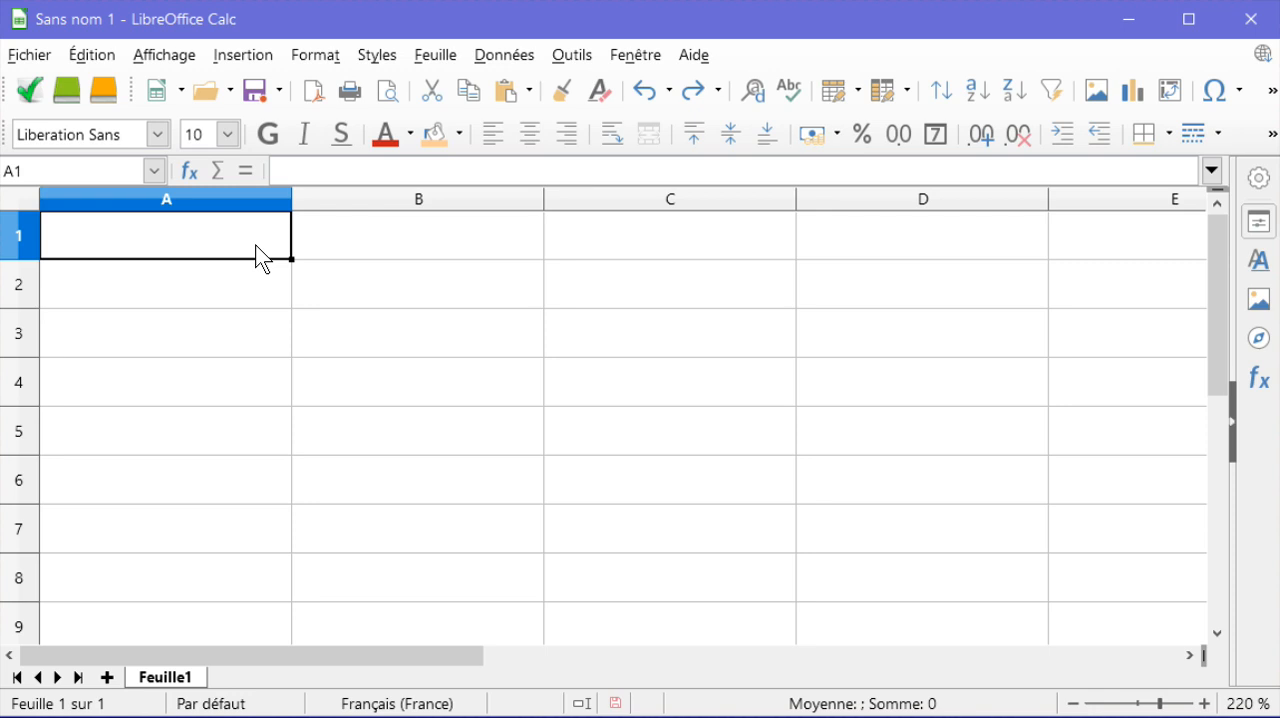
{"action": "double_click", "coordinate": [138, 232]}
{"action": "type", "text": "n"}
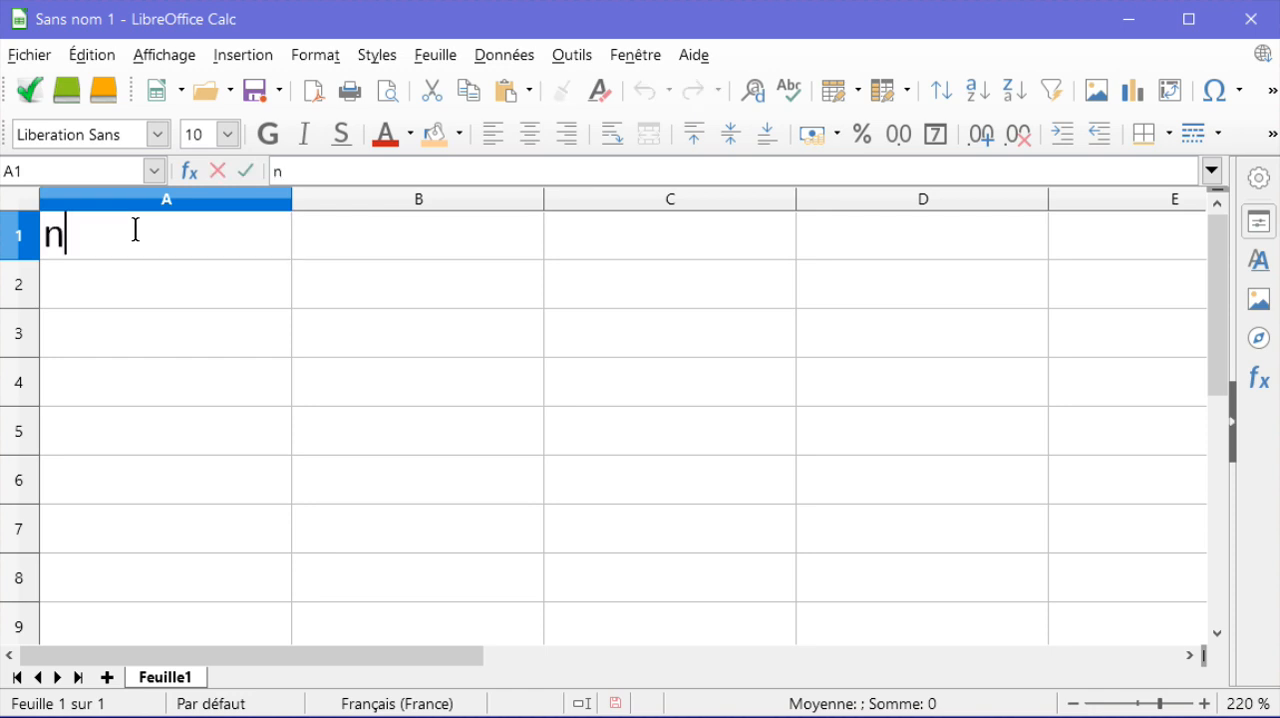
{"action": "type", "text": "om bre"}
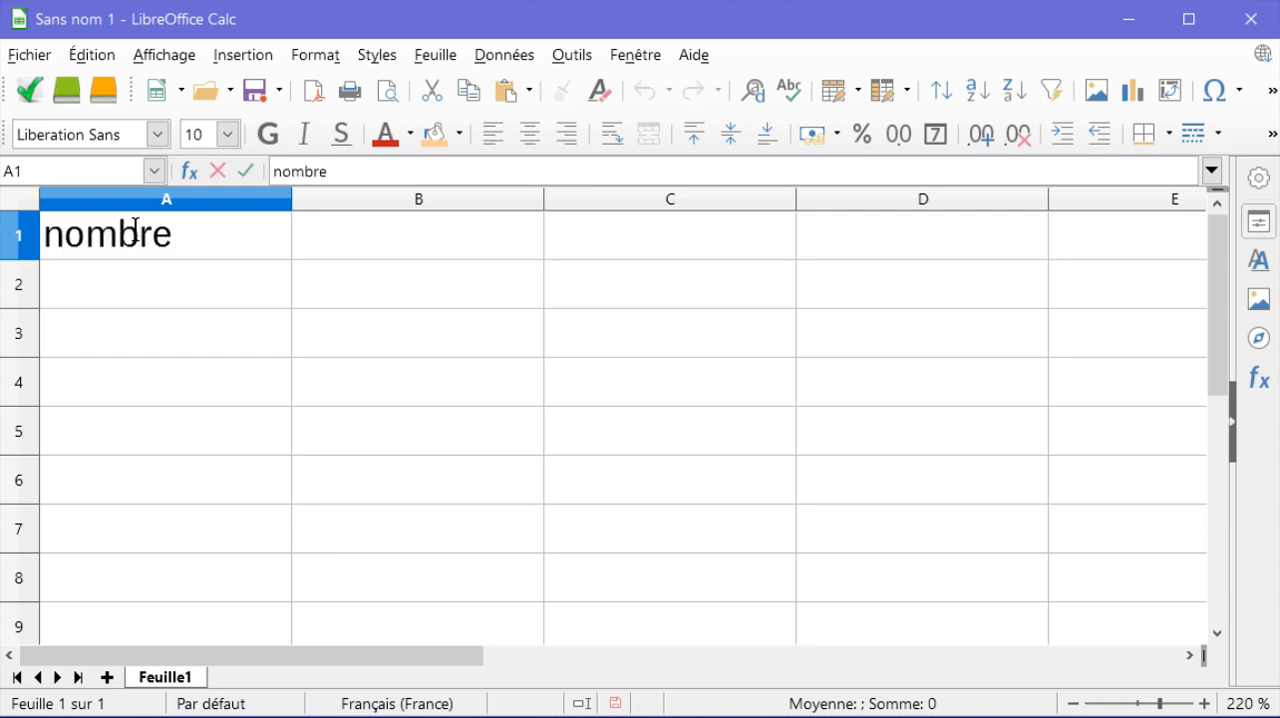
{"action": "key", "text": "Return"}
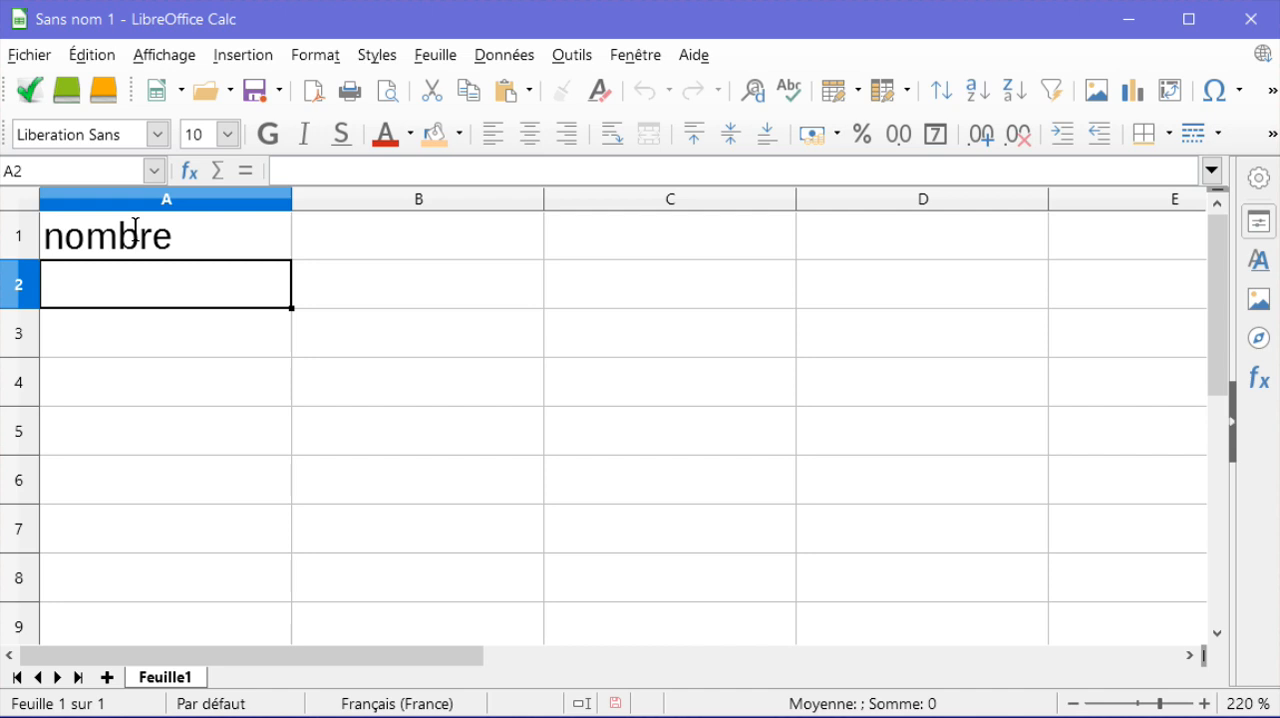
Step: Enter the rounding precisions 0,1, 0,01 and 0,001 as headings in cells B1, C1 and D1
{"action": "double_click", "coordinate": [331, 241]}
{"action": "type", "text": "0,0"}
{"action": "key", "text": "BackSpace"}
{"action": "type", "text": "1"}
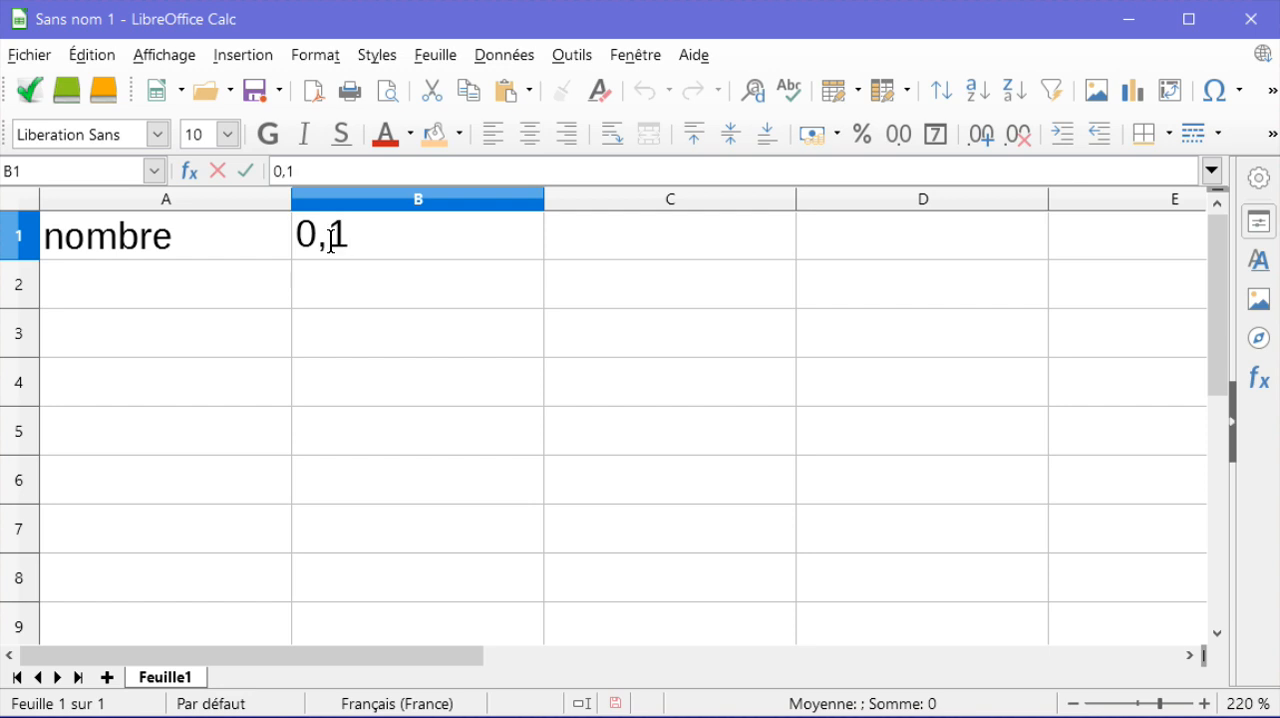
{"action": "left_click", "coordinate": [580, 234]}
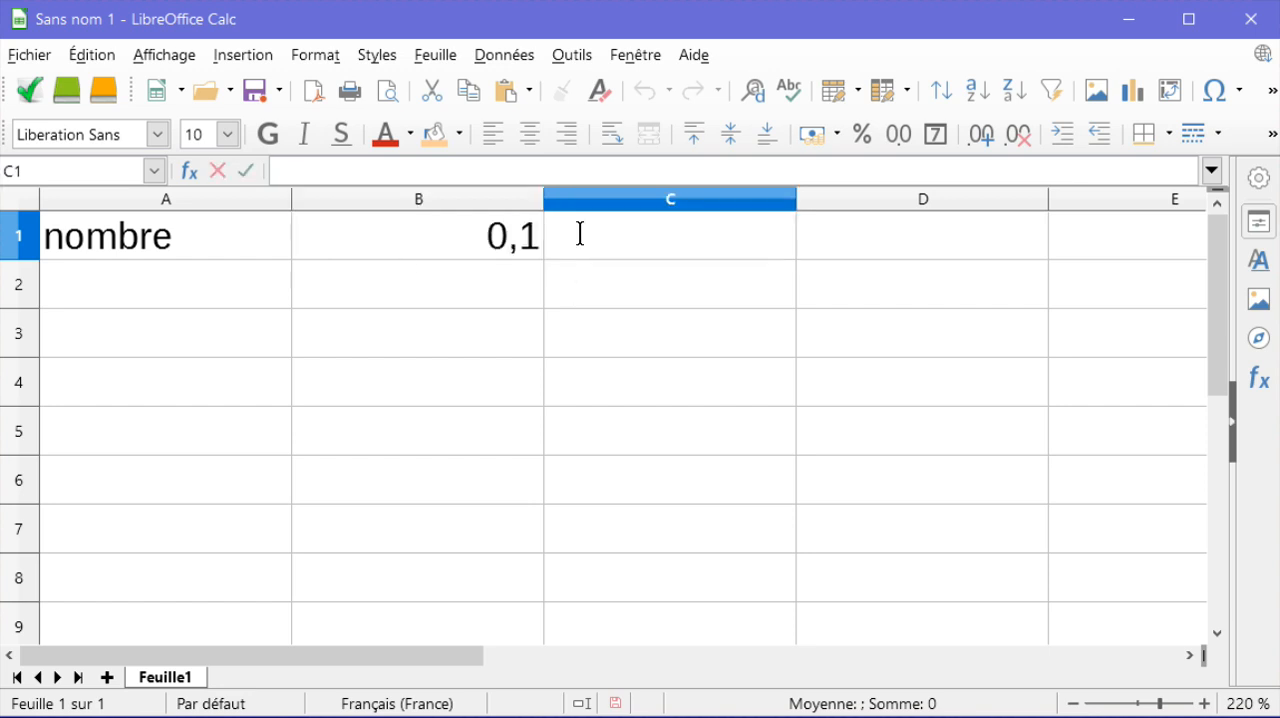
{"action": "type", "text": "0,01"}
{"action": "left_click", "coordinate": [828, 252]}
{"action": "type", "text": "0,0"}
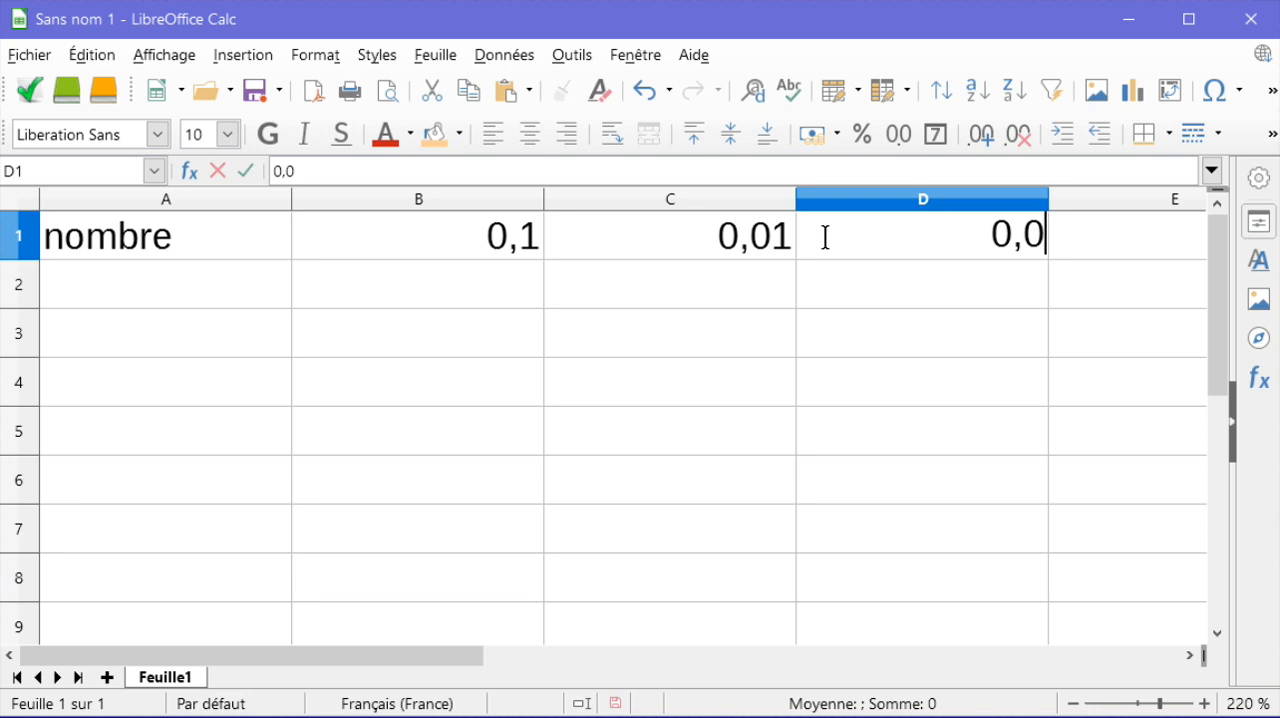
{"action": "type", "text": "0"}
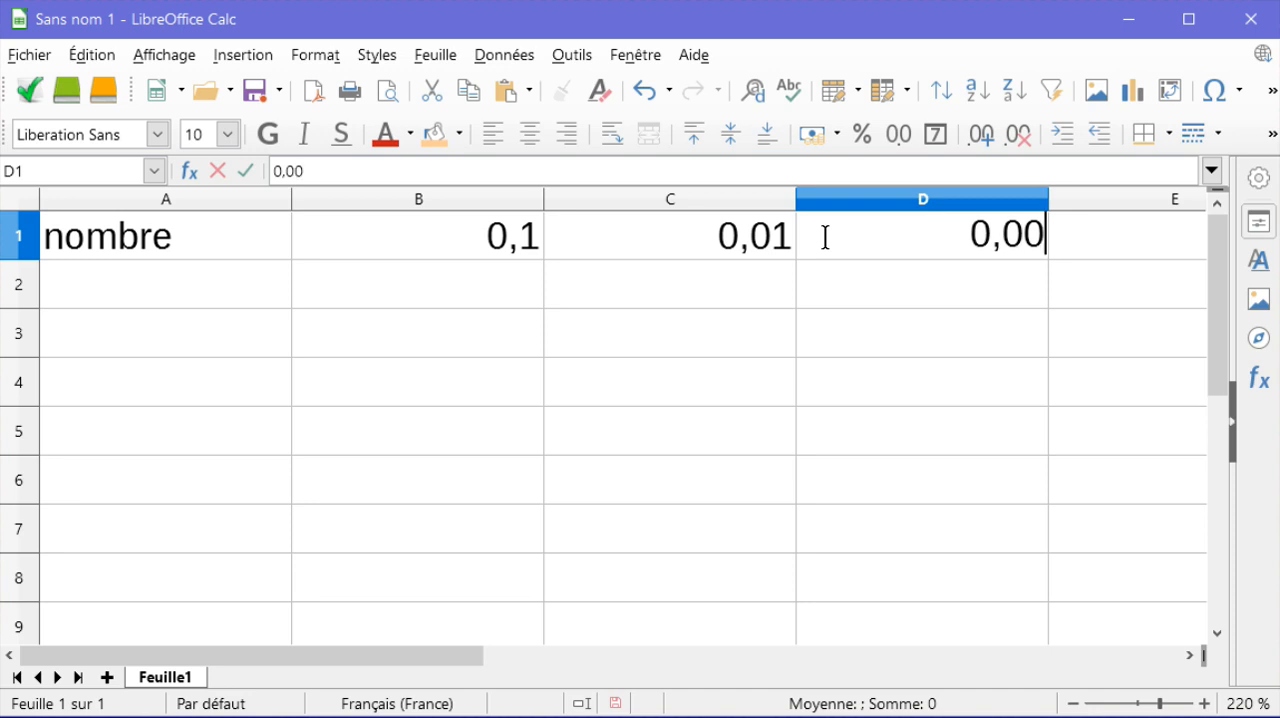
{"action": "type", "text": "1"}
{"action": "key", "text": "Return"}
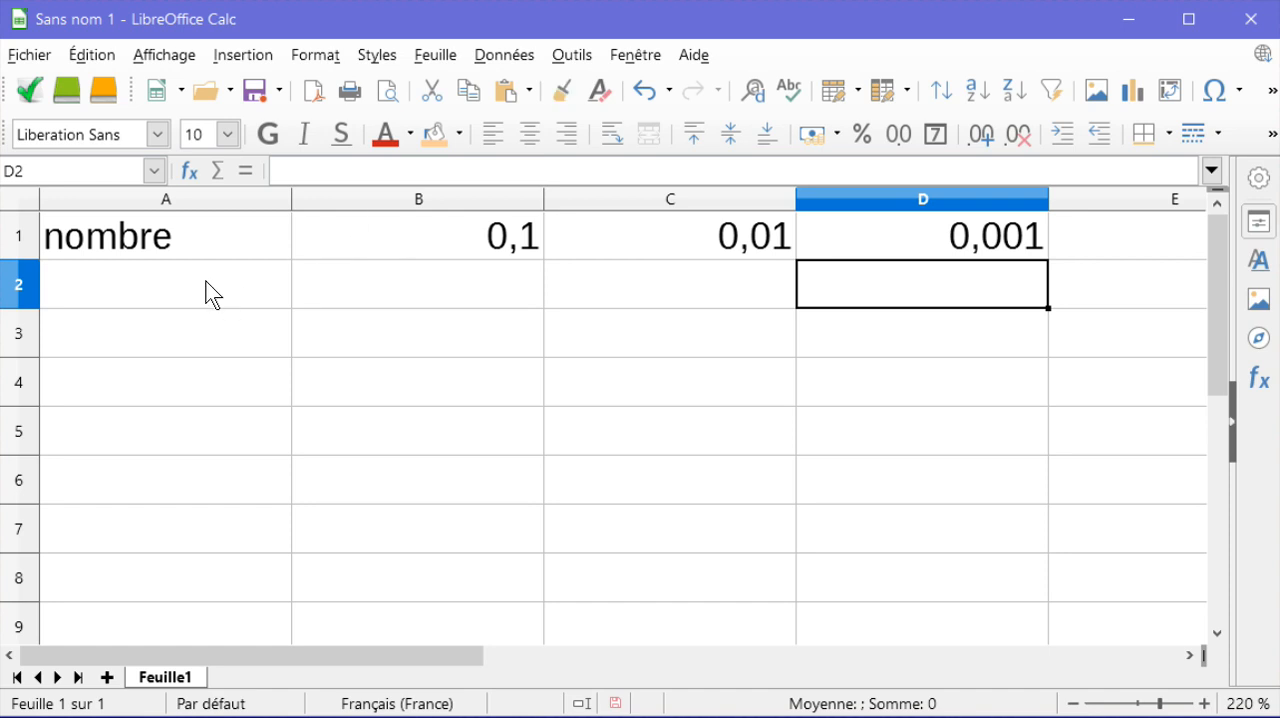
Step: Centre the contents of the four heading cells A1 to D1 horizontally
{"action": "left_click", "coordinate": [210, 242]}
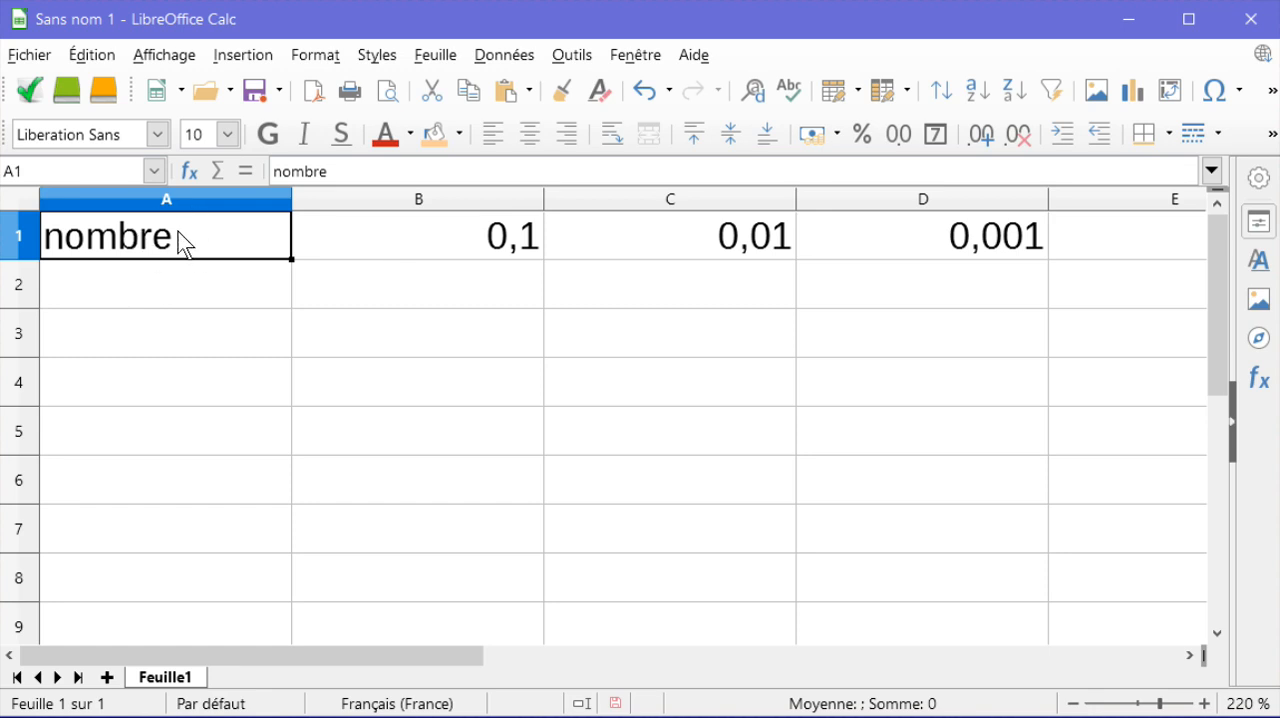
{"action": "left_click", "coordinate": [530, 134]}
{"action": "left_click", "coordinate": [433, 241]}
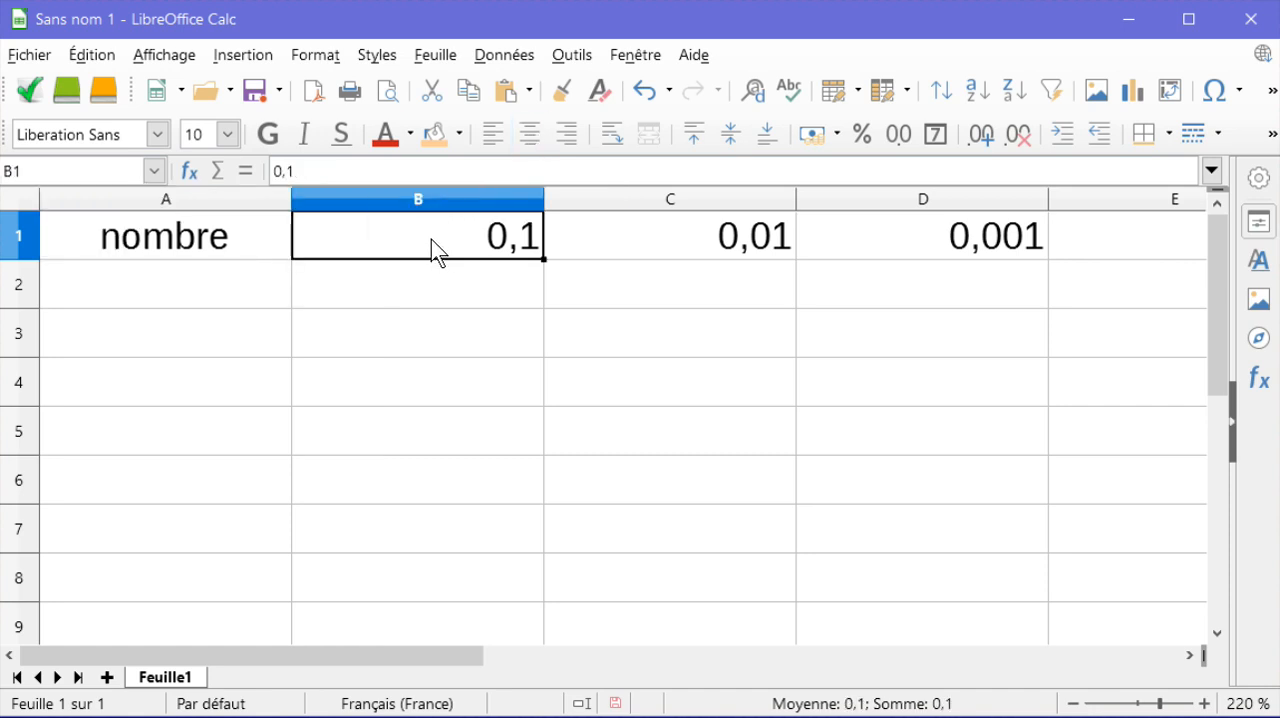
{"action": "left_click", "coordinate": [531, 138]}
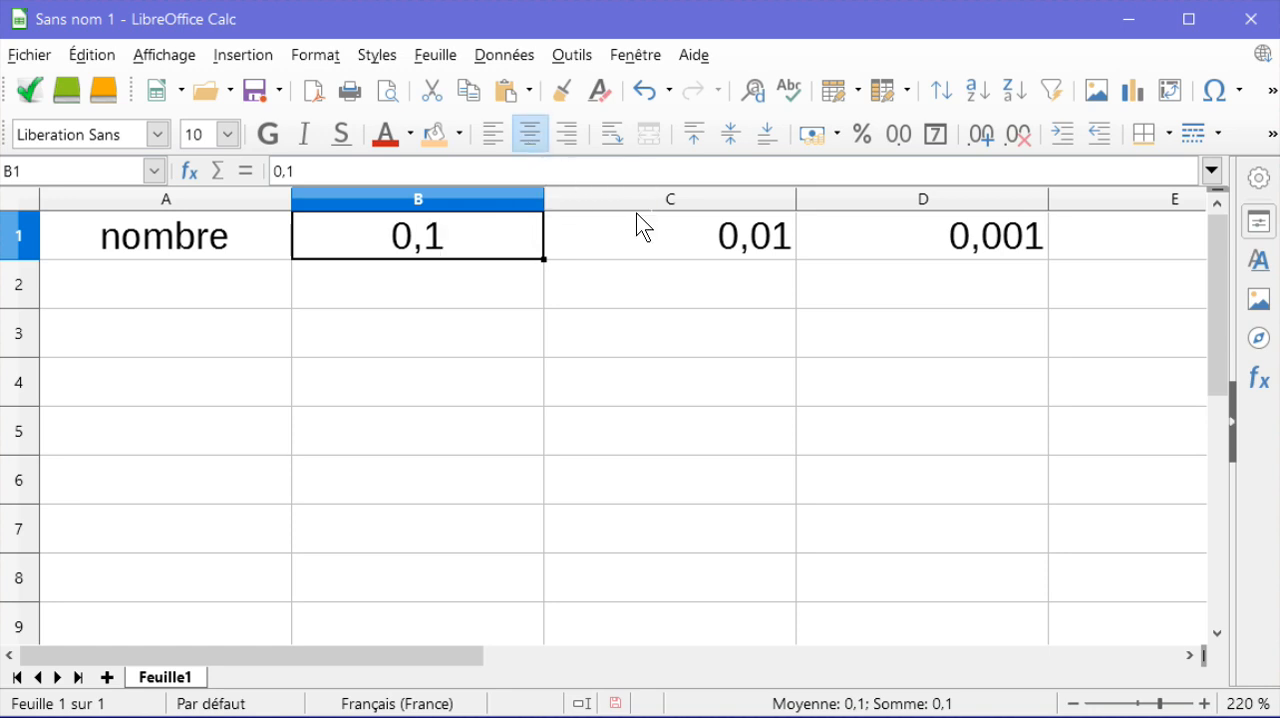
{"action": "left_click", "coordinate": [670, 252]}
{"action": "left_click", "coordinate": [530, 134]}
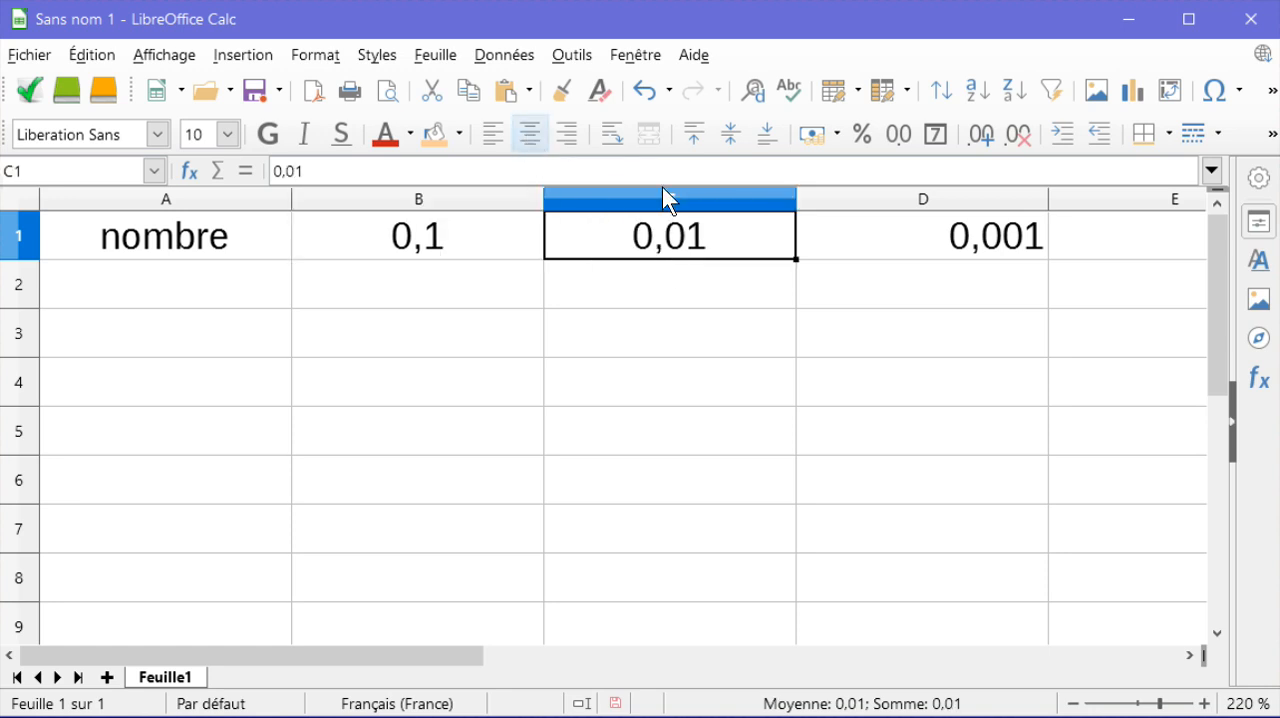
{"action": "left_click", "coordinate": [878, 243]}
{"action": "left_click", "coordinate": [528, 134]}
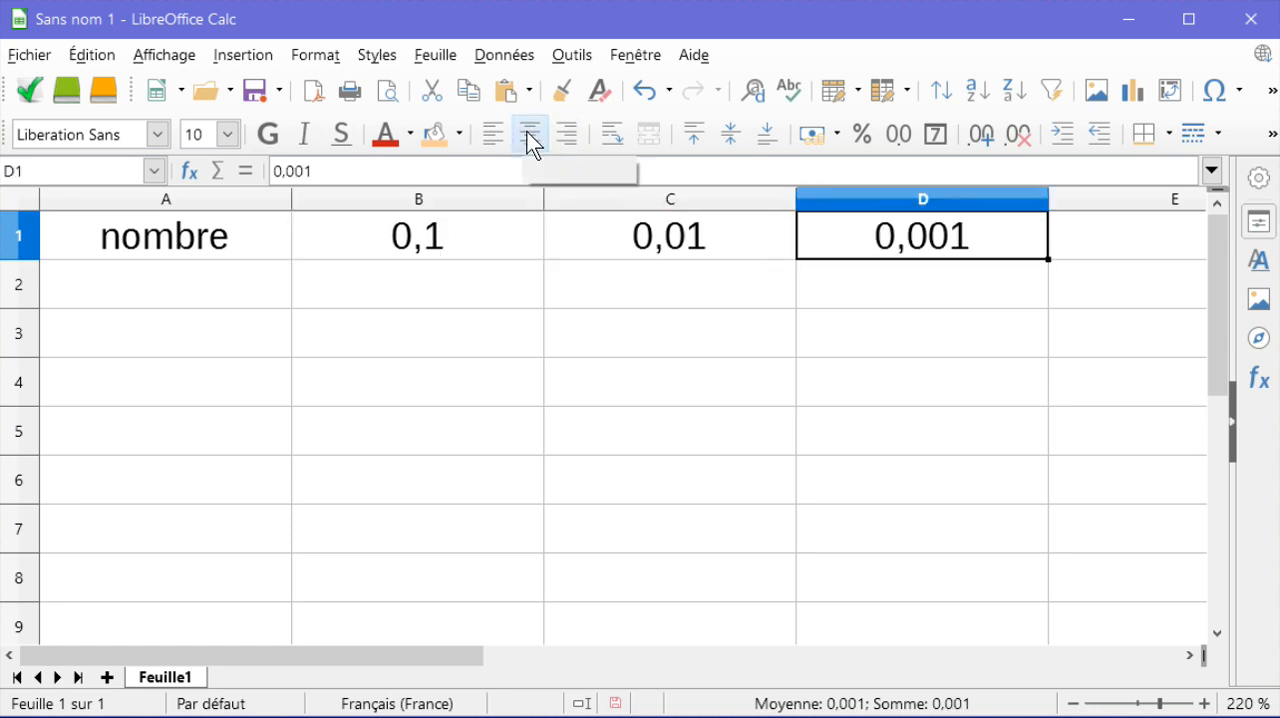
Step: Give cell A2 a light yellow background colour
{"action": "left_click", "coordinate": [200, 287]}
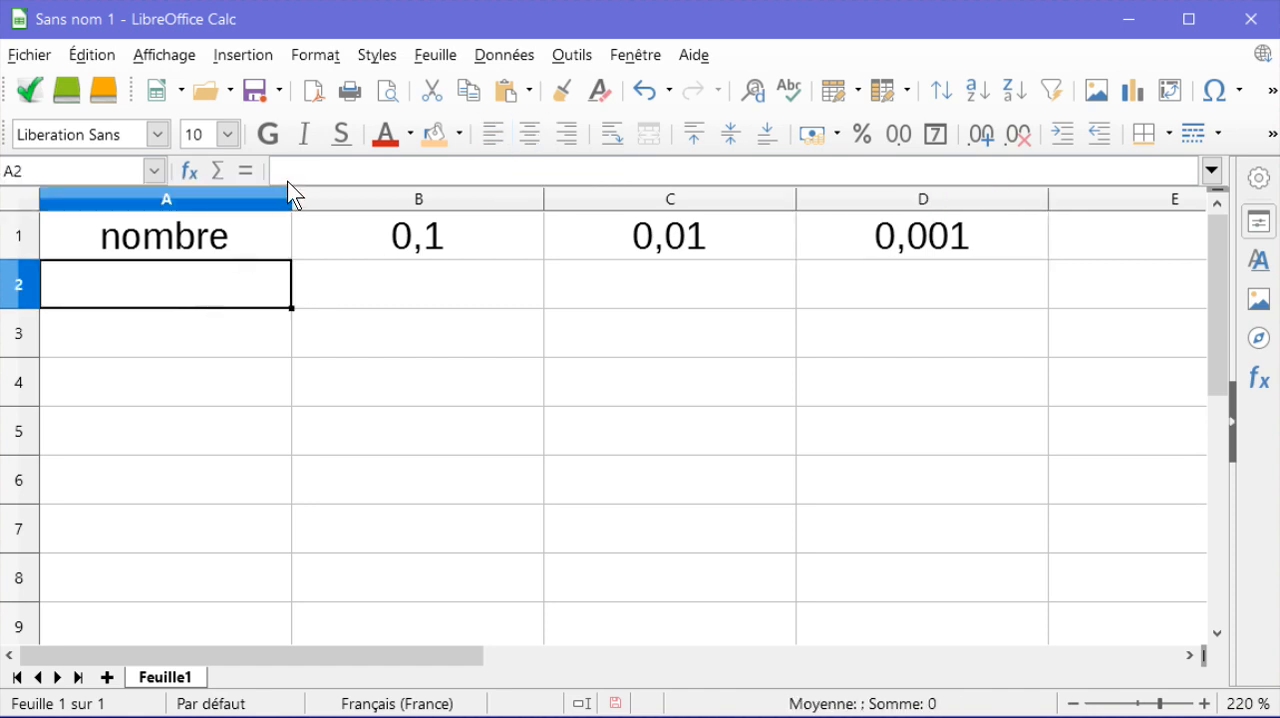
{"action": "left_click", "coordinate": [459, 133]}
{"action": "left_click", "coordinate": [457, 130]}
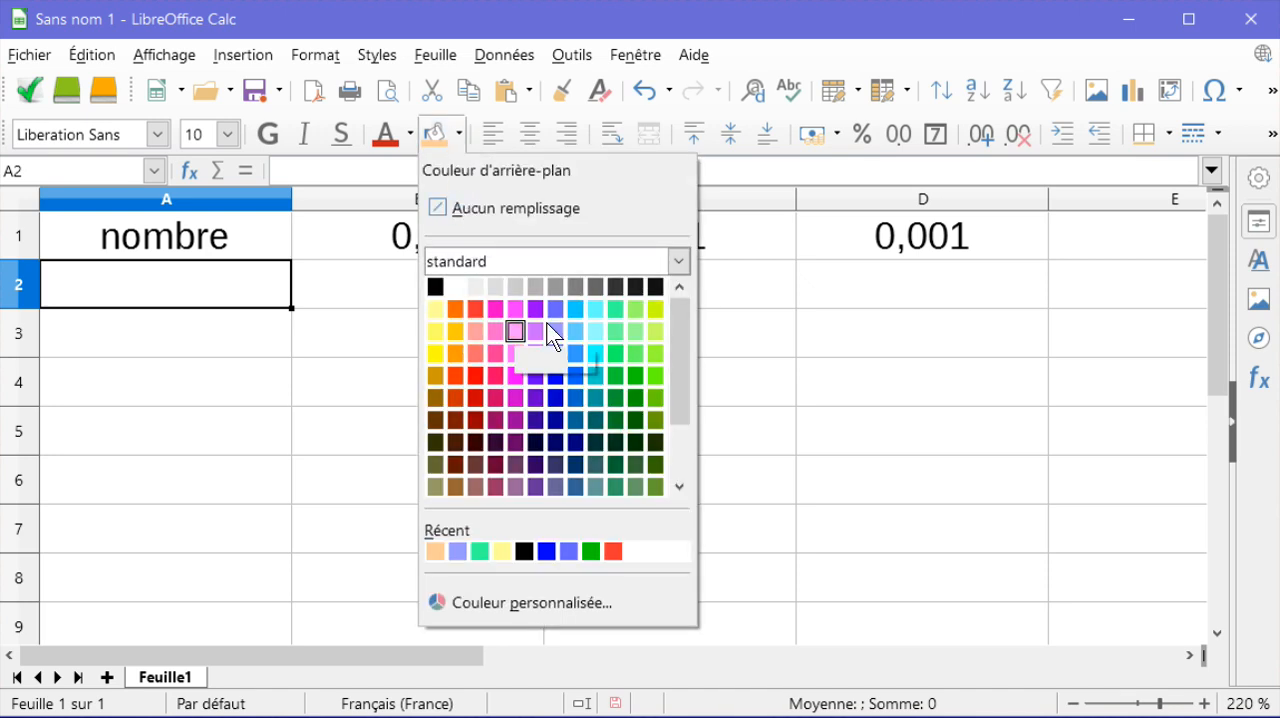
{"action": "left_click", "coordinate": [435, 309]}
Step: Enter the number 34,6729 in cell A2
{"action": "double_click", "coordinate": [234, 288]}
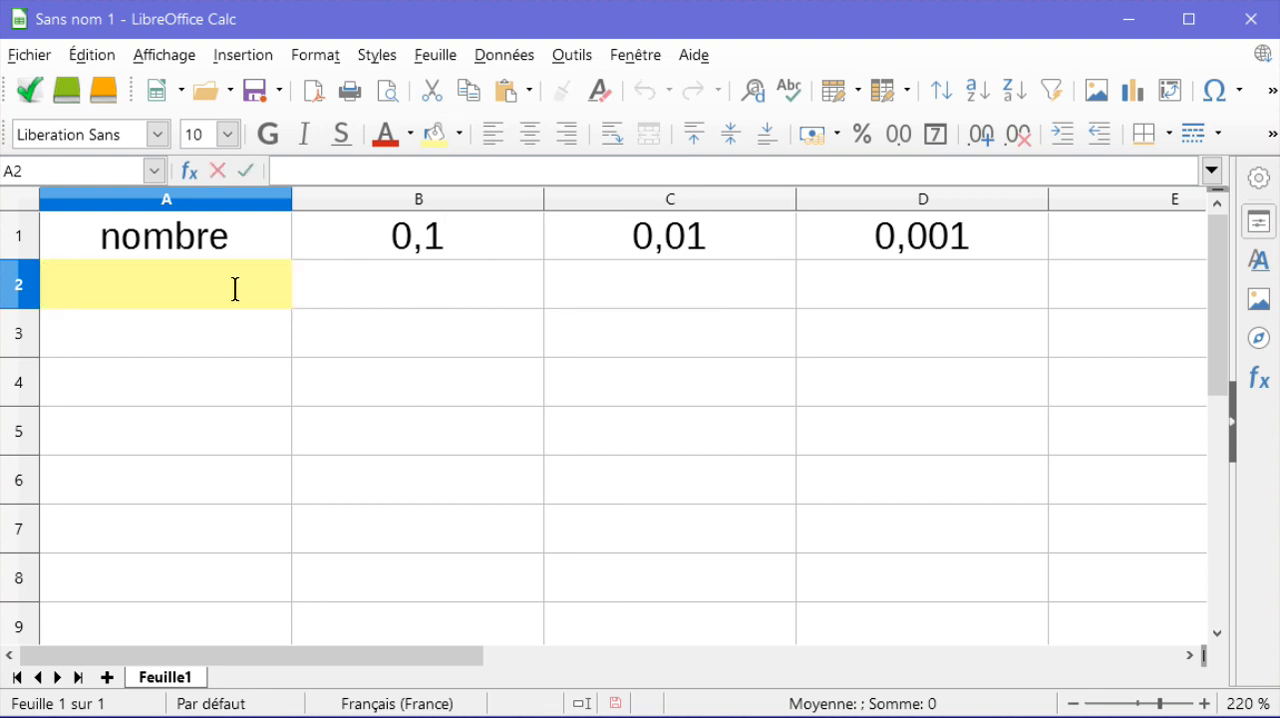
{"action": "type", "text": "34,67"}
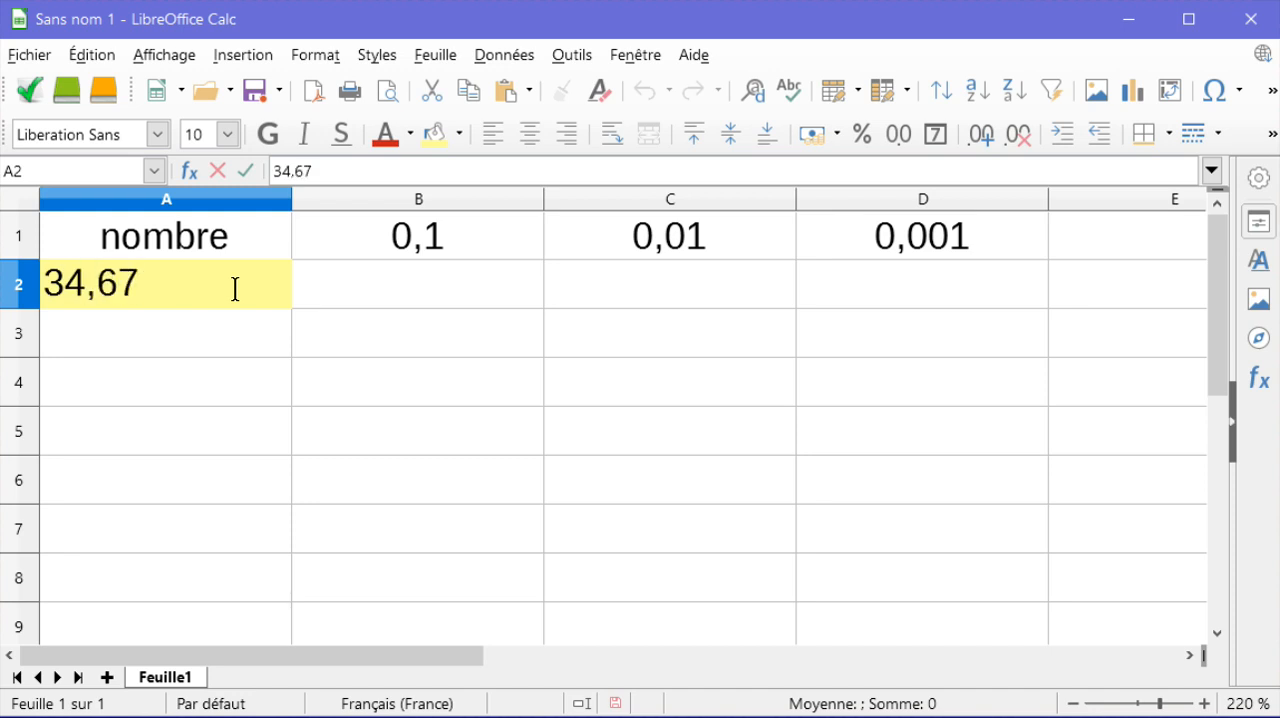
{"action": "type", "text": "29"}
{"action": "key", "text": "Return"}
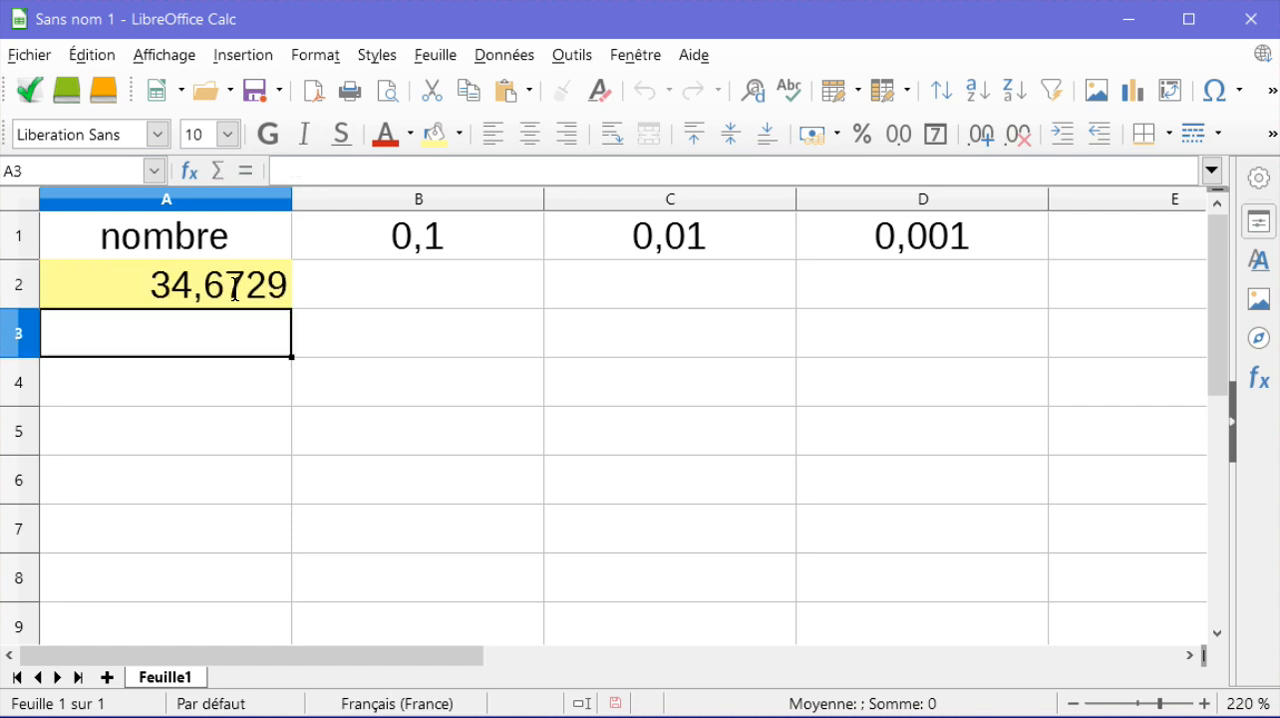
Step: Enter the formula =arrondi(A2;1) in cell B2 and centre its result horizontally
{"action": "double_click", "coordinate": [407, 273]}
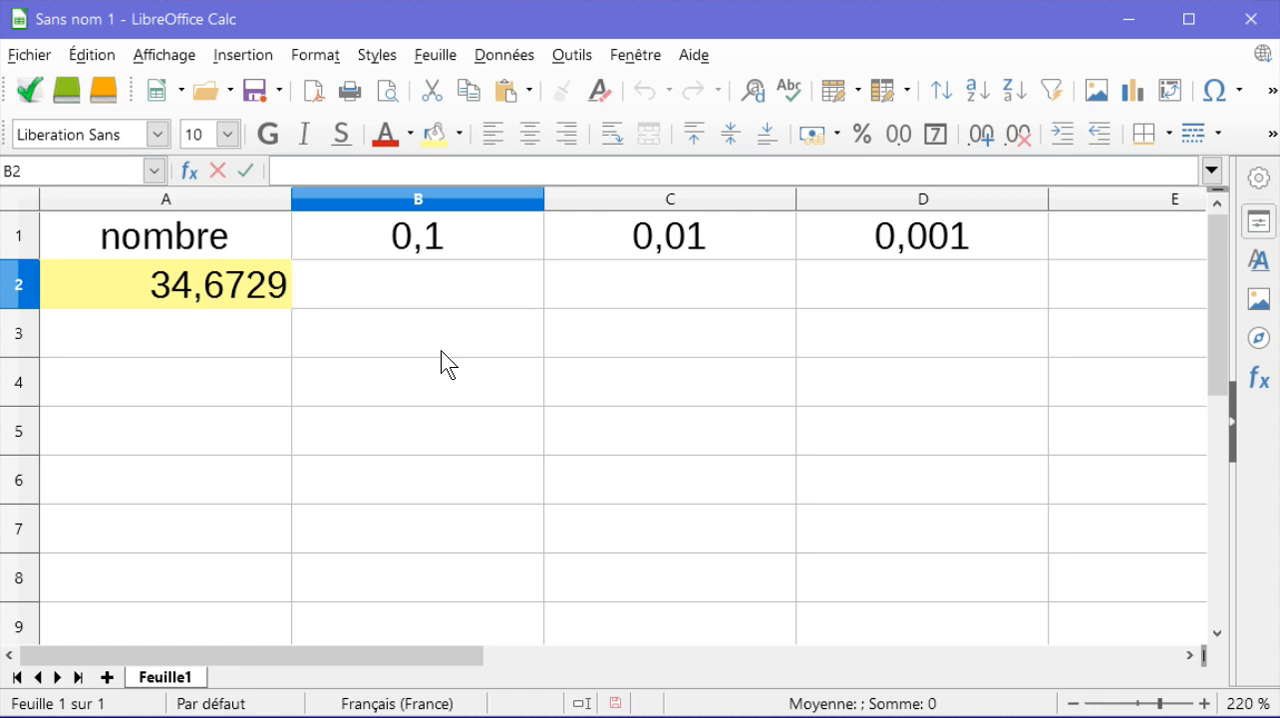
{"action": "type", "text": "="}
{"action": "key", "text": "BackSpace"}
{"action": "type", "text": "arrond"}
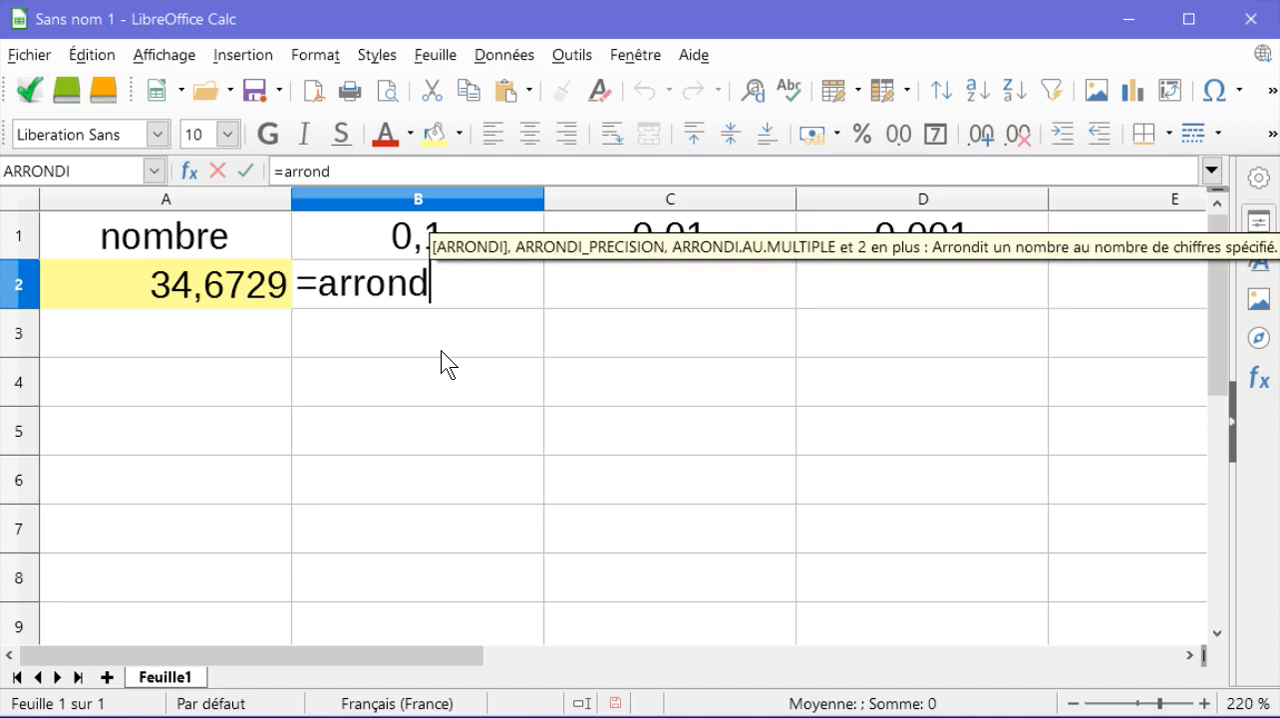
{"action": "type", "text": "i("}
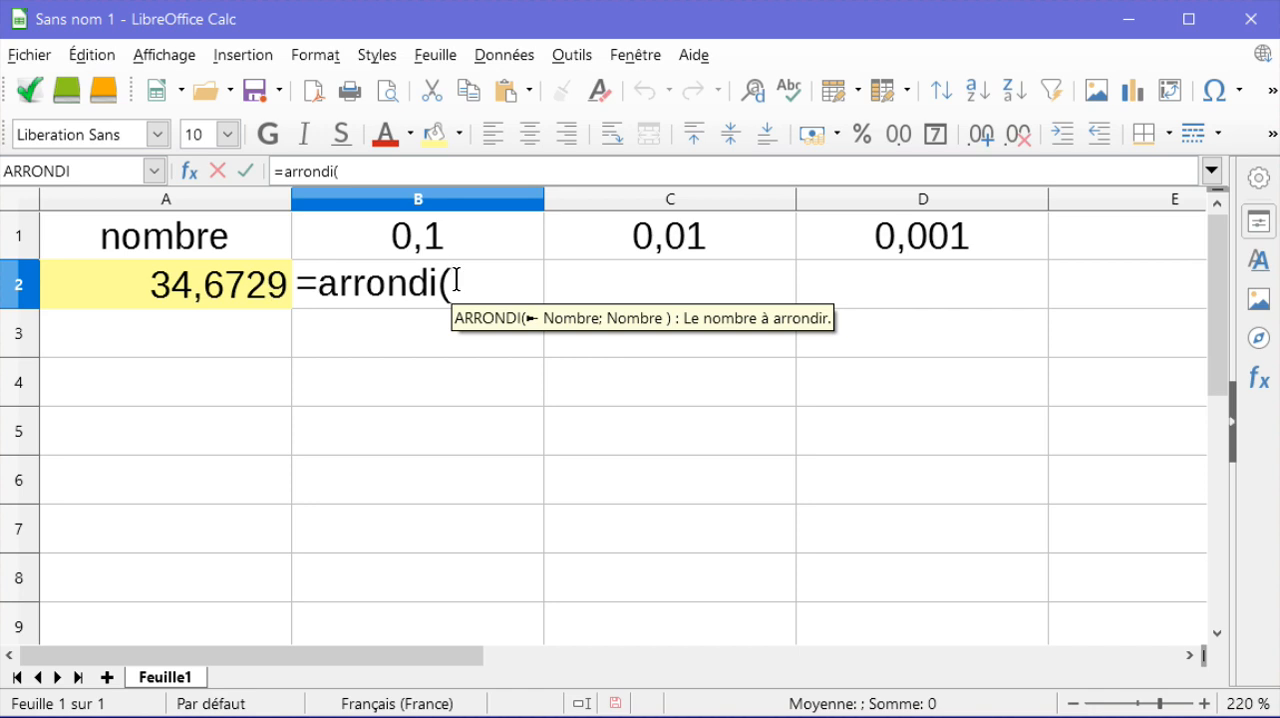
{"action": "type", "text": "A2;"}
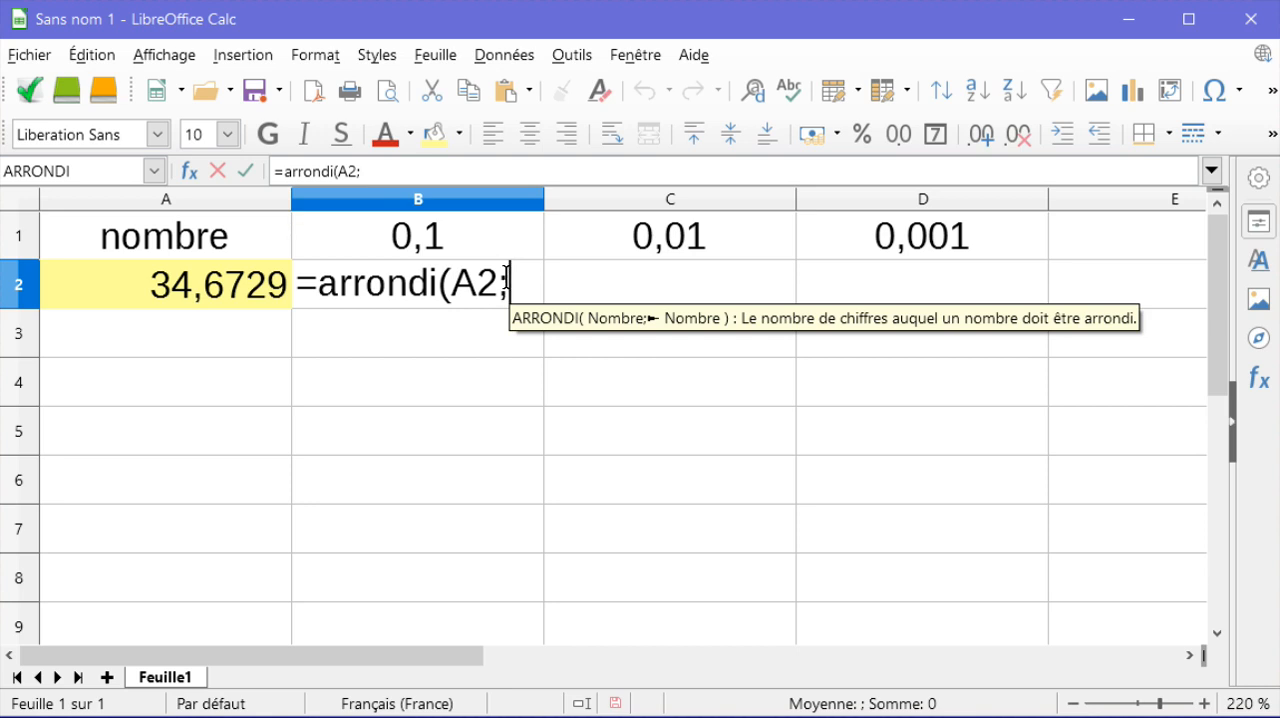
{"action": "type", "text": "1)"}
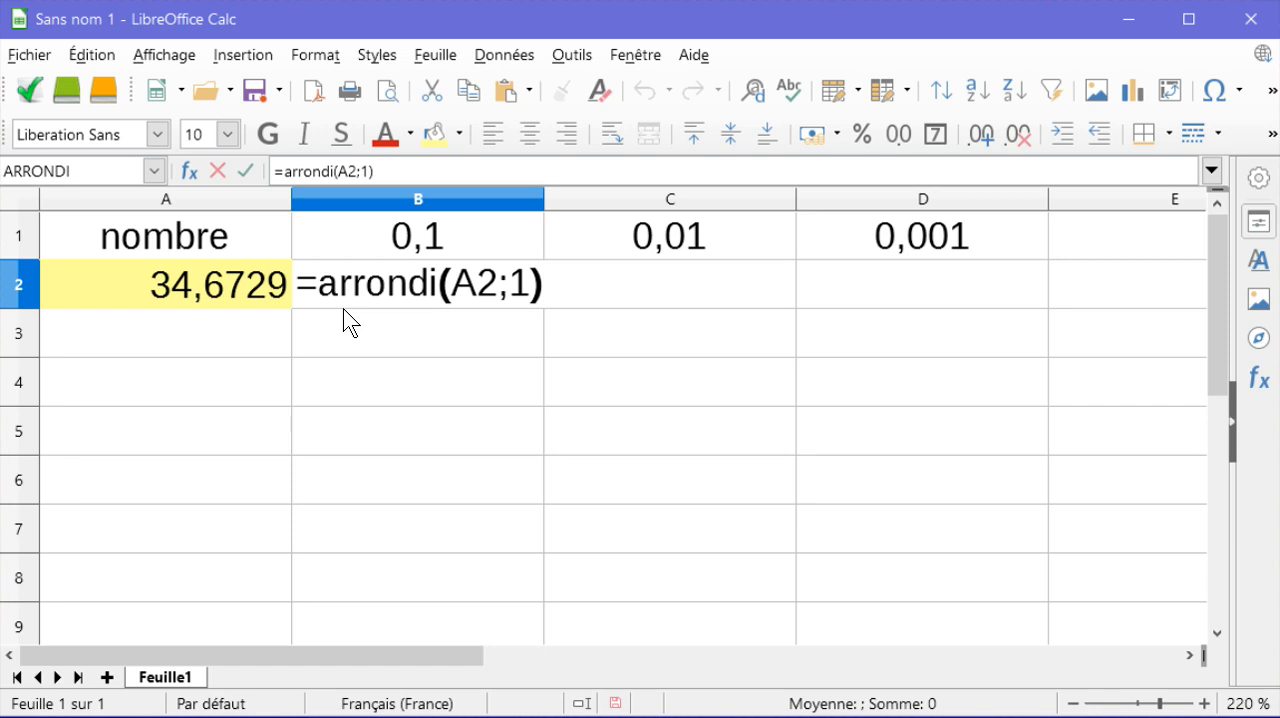
{"action": "key", "text": "Return"}
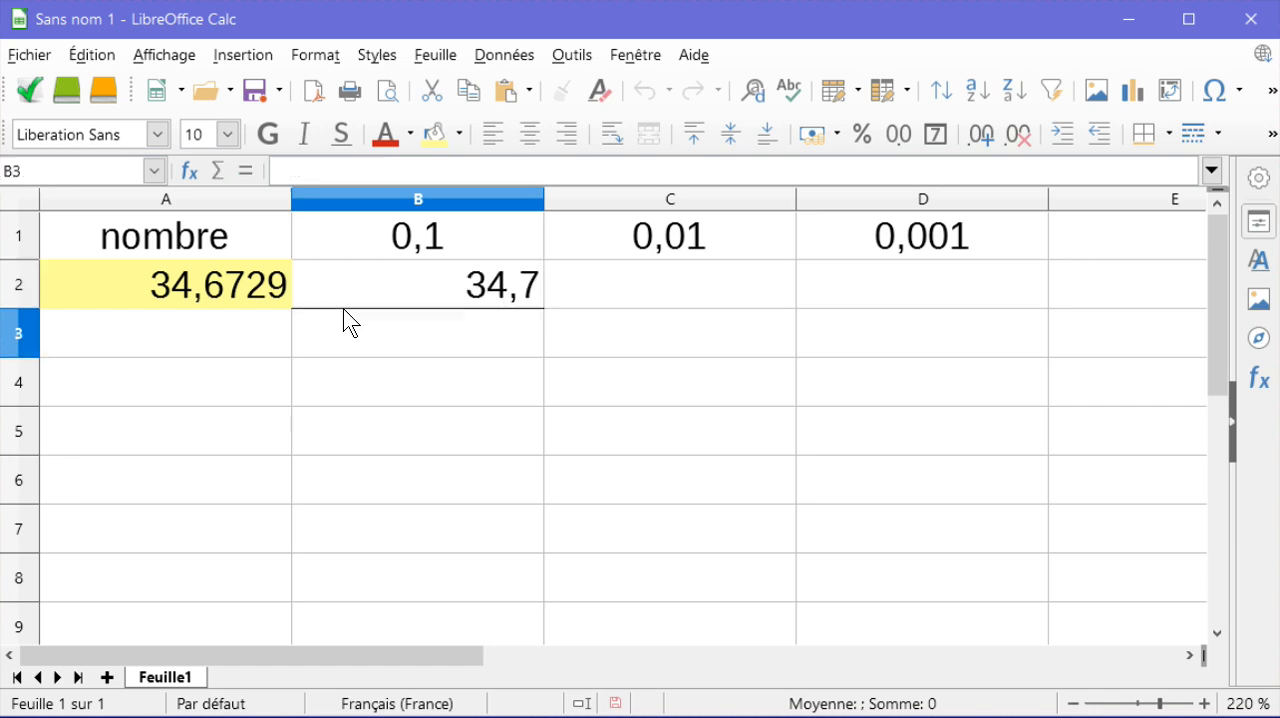
{"action": "left_click", "coordinate": [431, 270]}
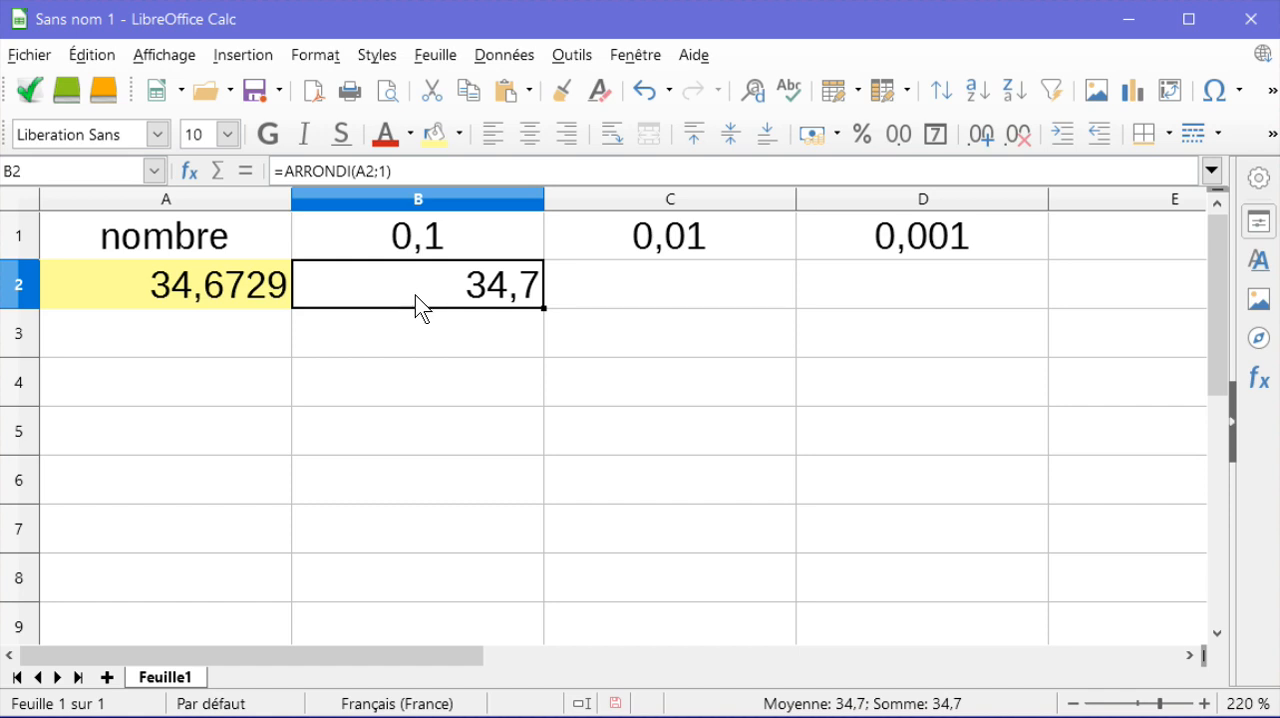
{"action": "left_click", "coordinate": [529, 136]}
Step: Enter the formula =arrondi(A2;2) in cell C2 and centre its result horizontally
{"action": "left_click", "coordinate": [625, 291]}
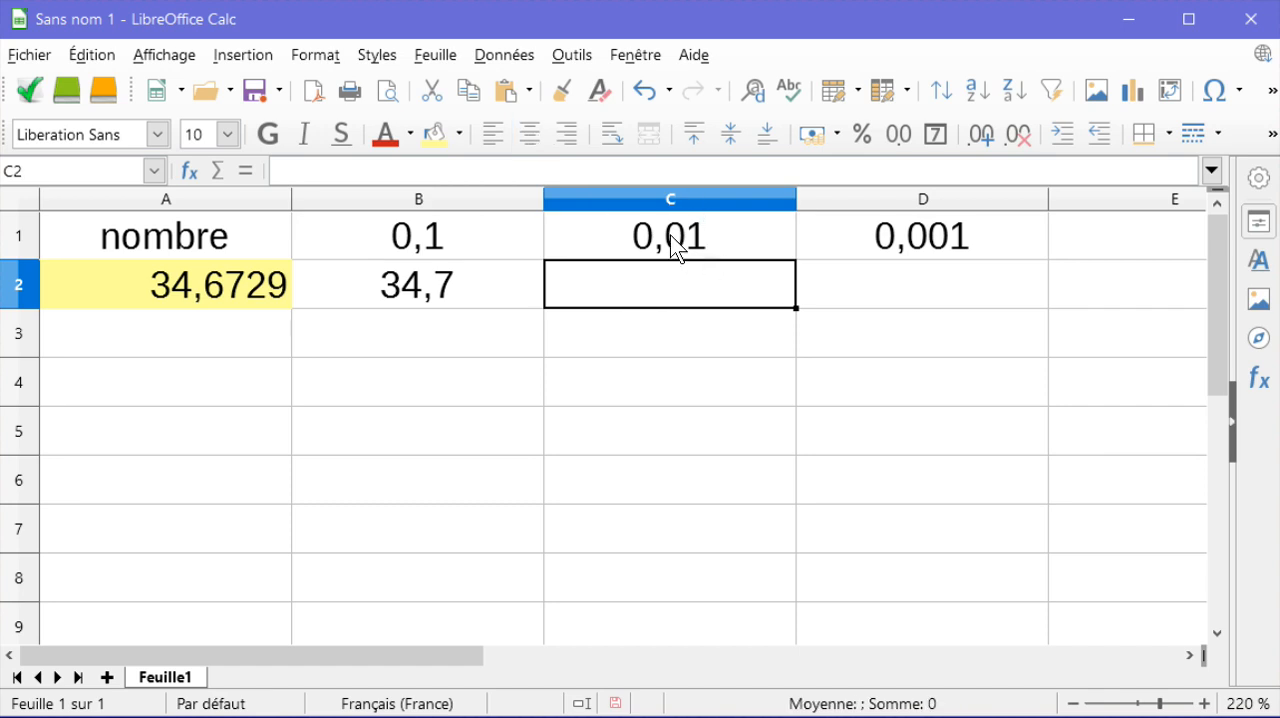
{"action": "double_click", "coordinate": [637, 283]}
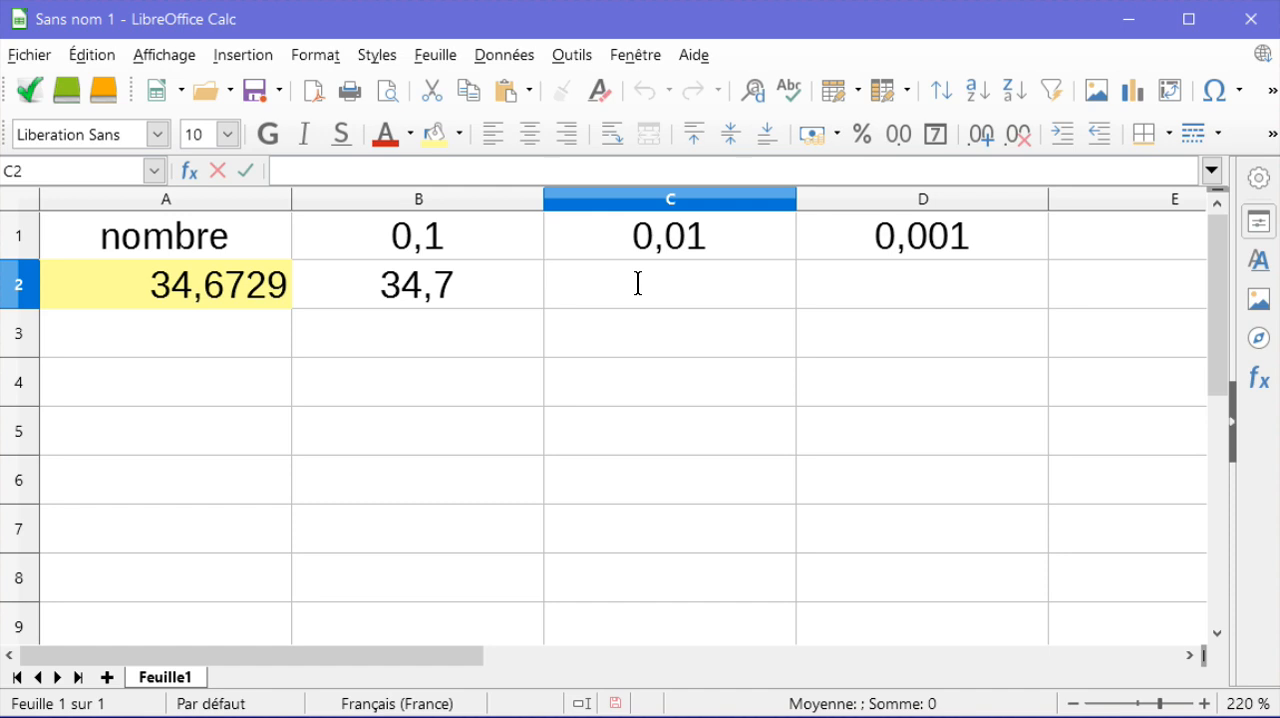
{"action": "type", "text": "=arrondi"}
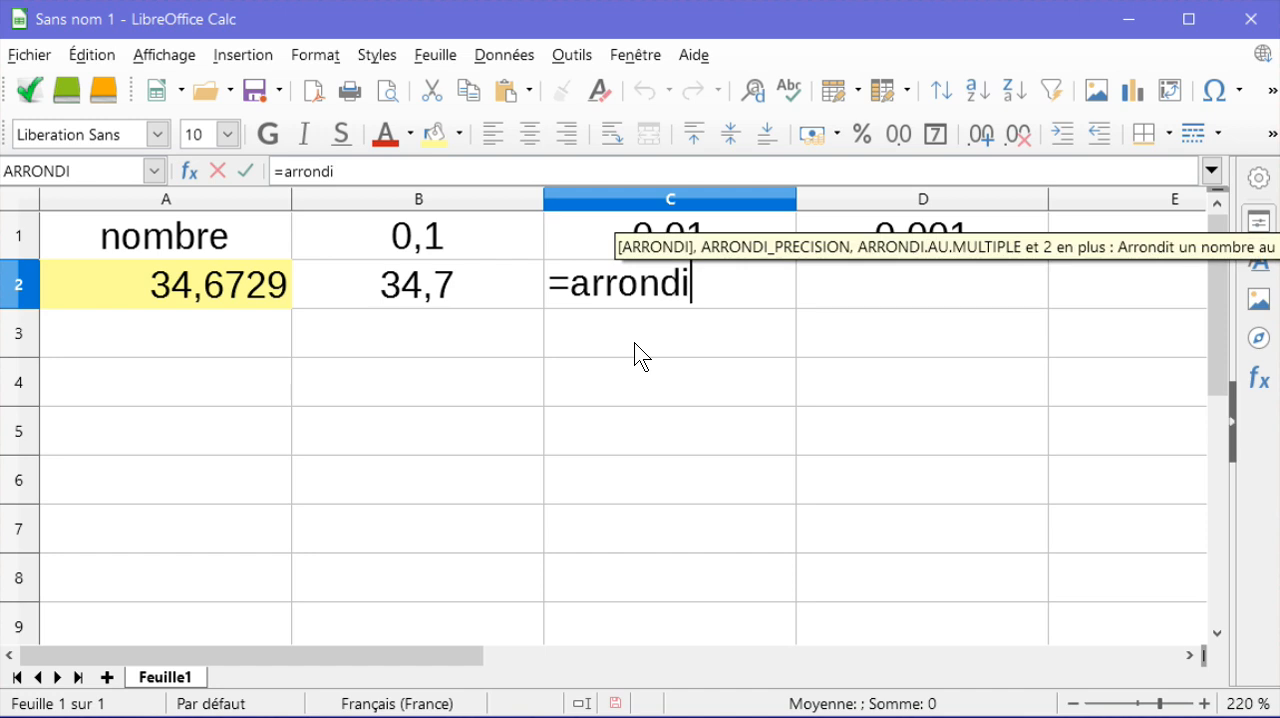
{"action": "type", "text": "("}
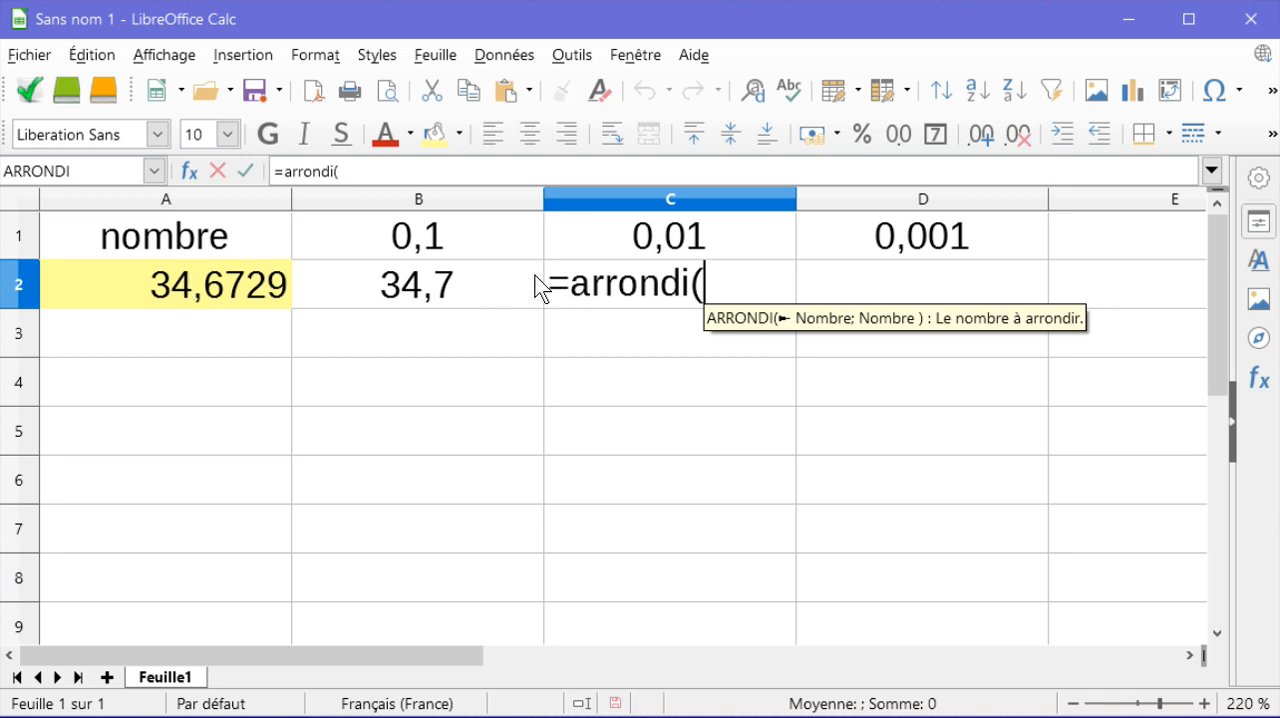
{"action": "type", "text": "A2"}
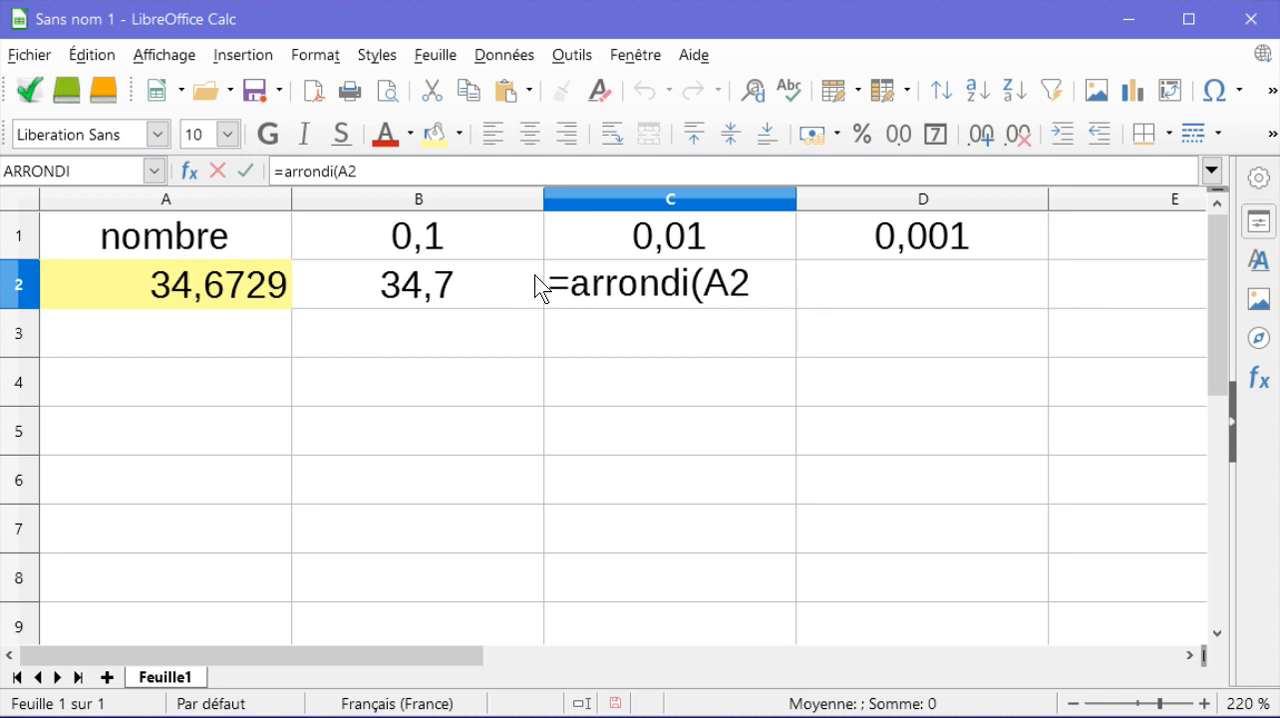
{"action": "type", "text": ";"}
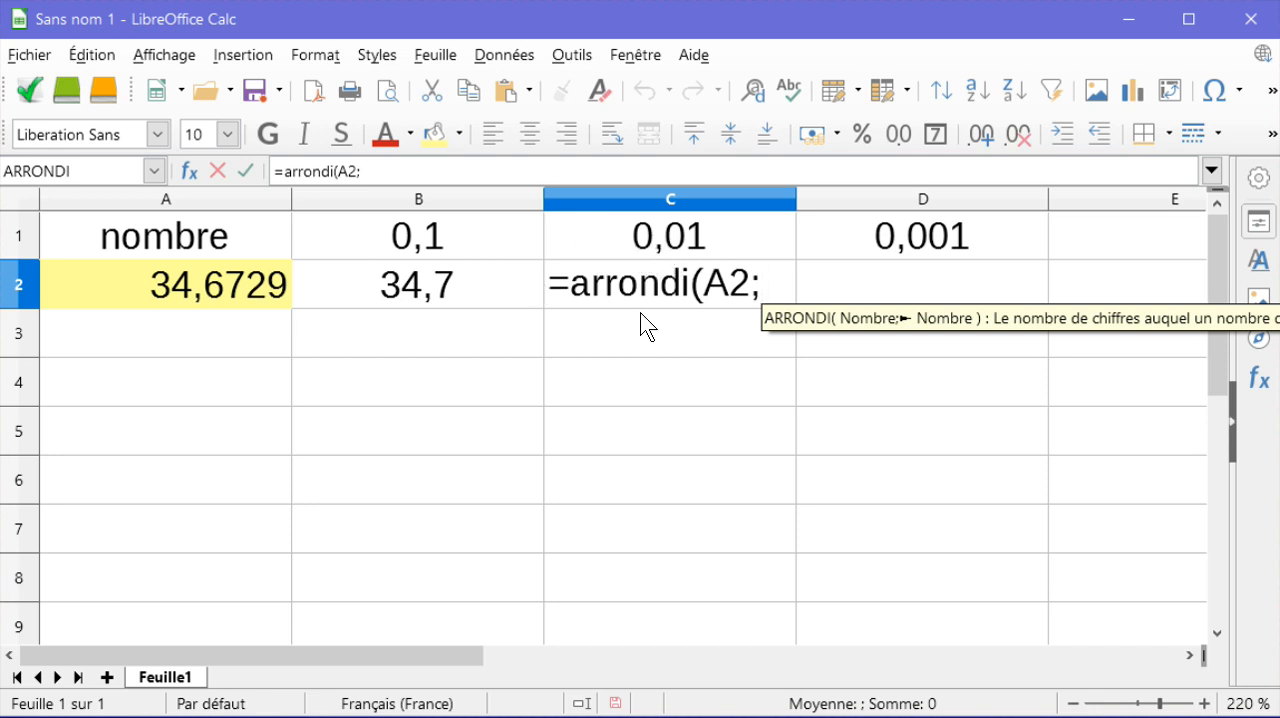
{"action": "type", "text": "2)"}
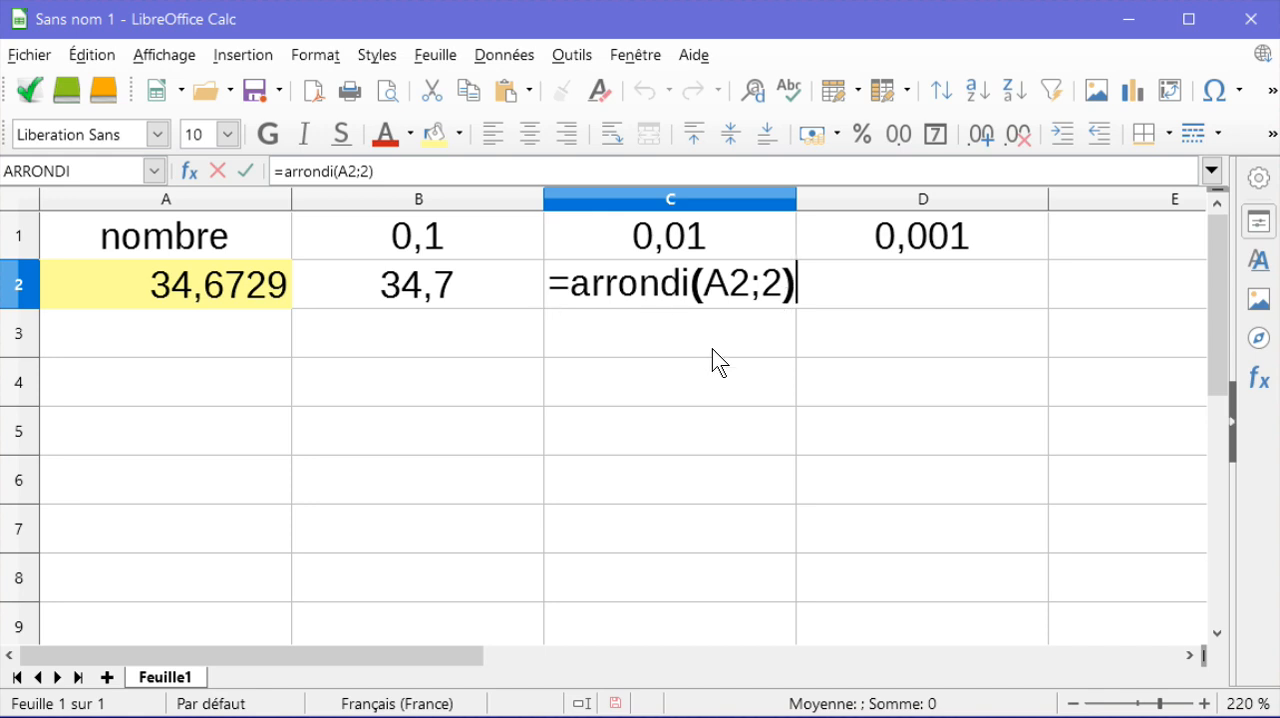
{"action": "key", "text": "Return"}
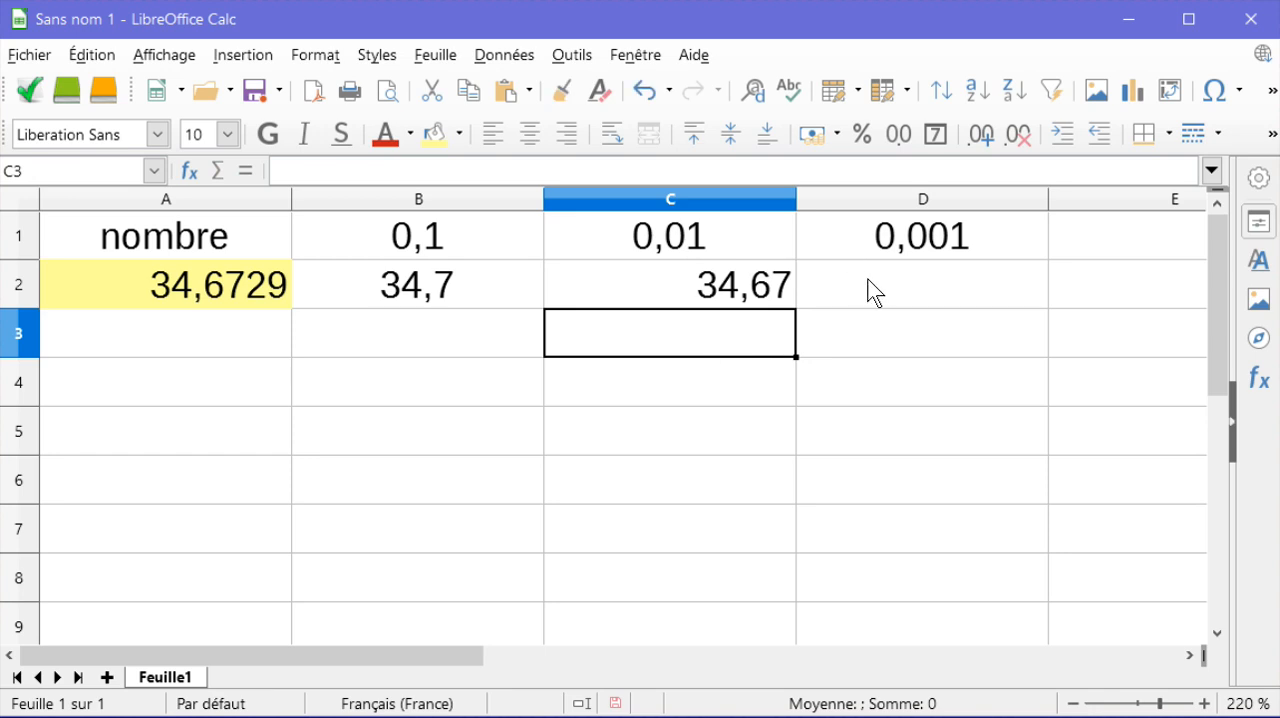
{"action": "double_click", "coordinate": [865, 280]}
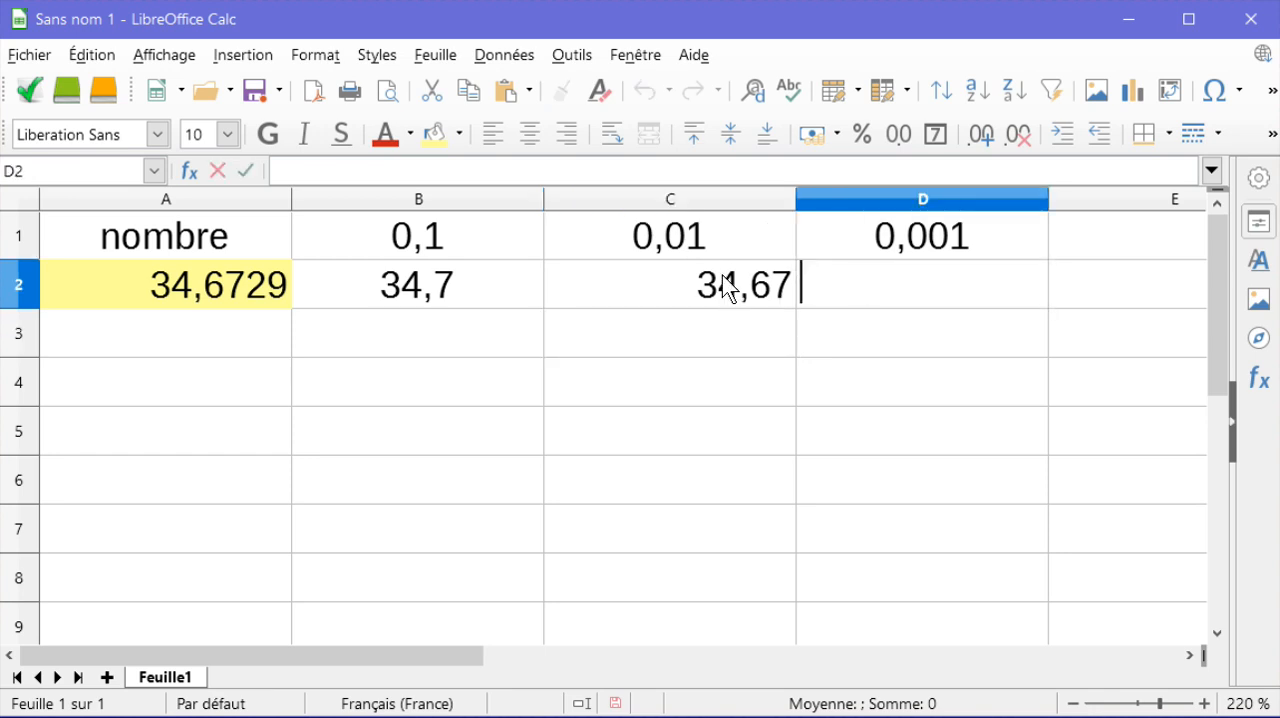
{"action": "left_click", "coordinate": [684, 295]}
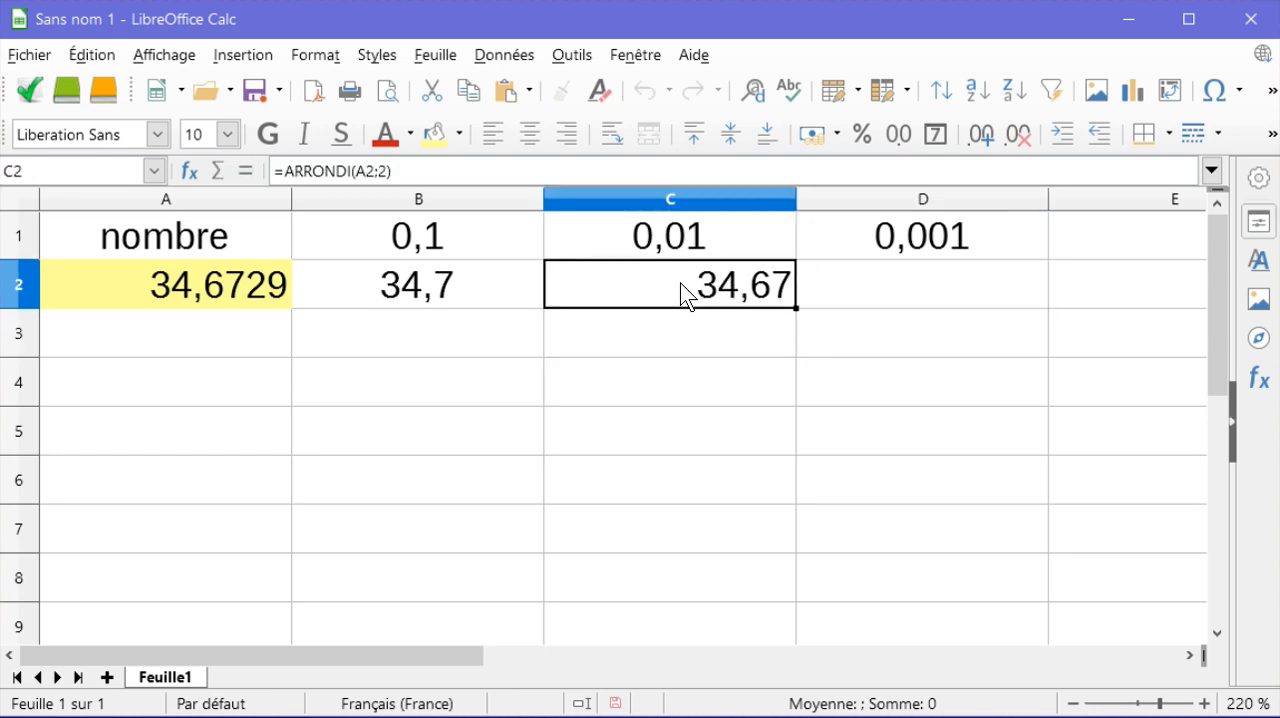
{"action": "left_click", "coordinate": [525, 134]}
Step: Enter the formula =arrondi(A2;3) in cell D2 to round the number to three decimals
{"action": "left_click", "coordinate": [939, 284]}
{"action": "double_click", "coordinate": [939, 284]}
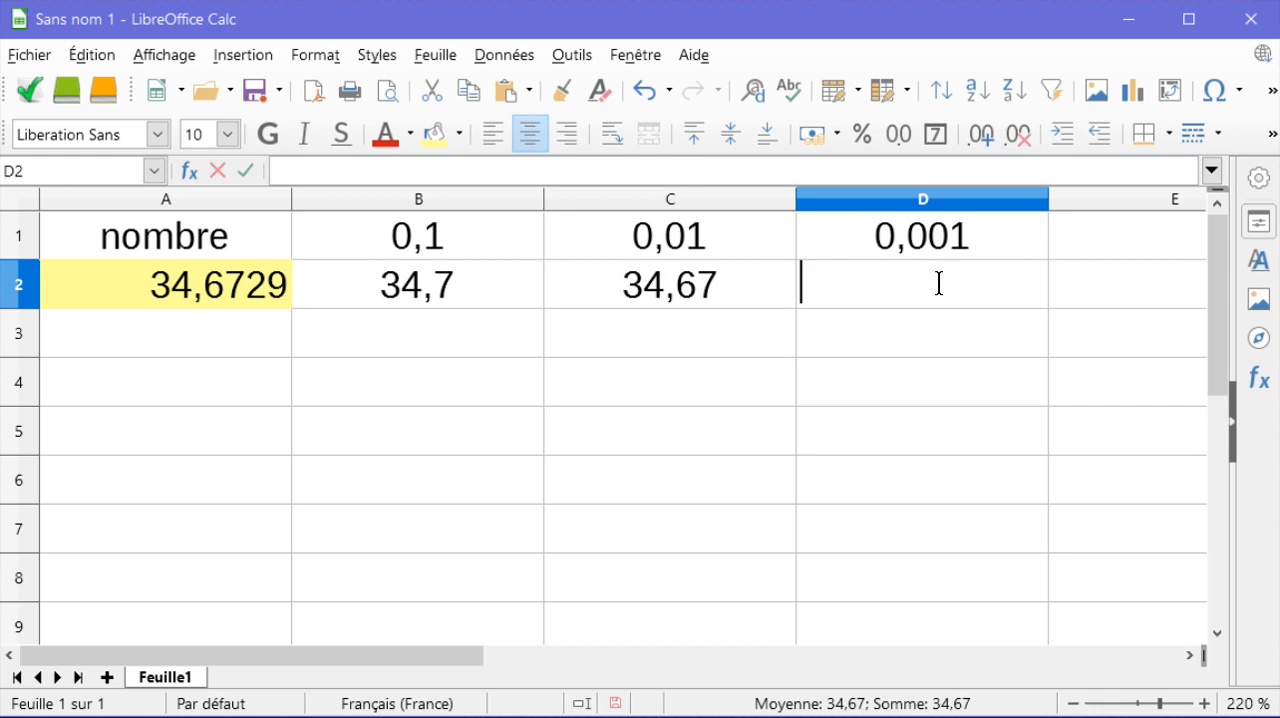
{"action": "type", "text": "=arr"}
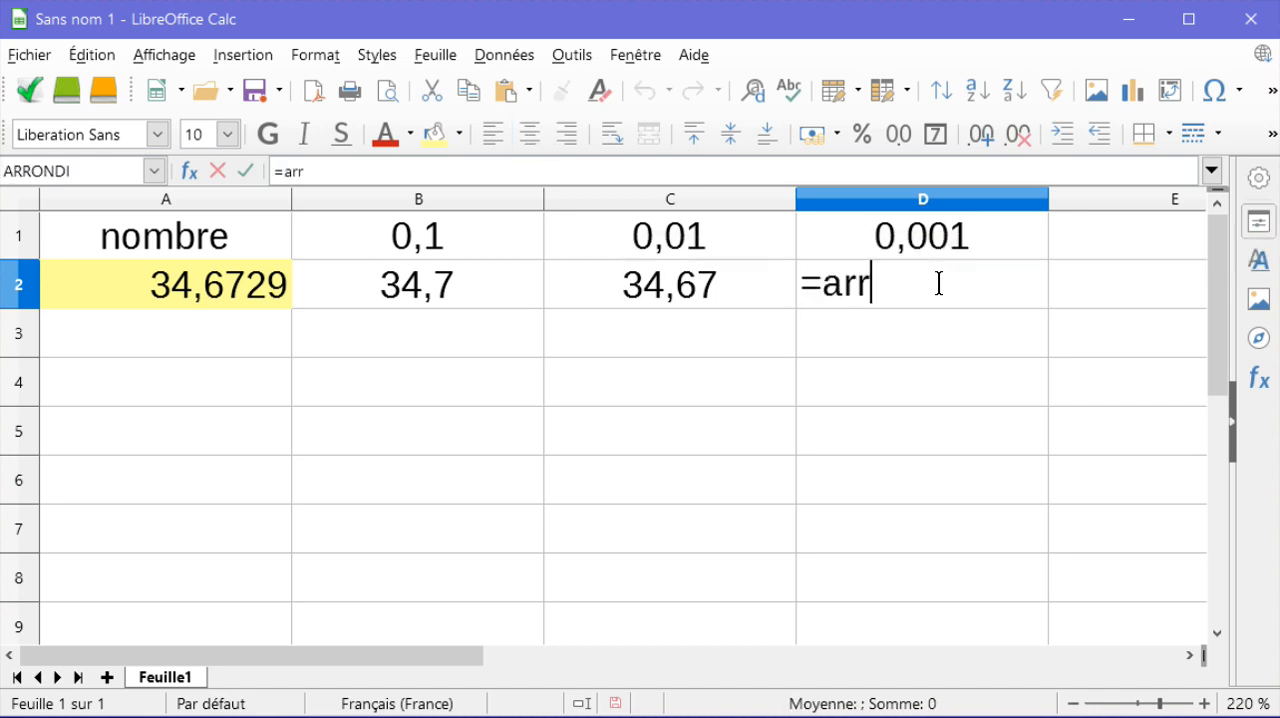
{"action": "type", "text": "ondi("}
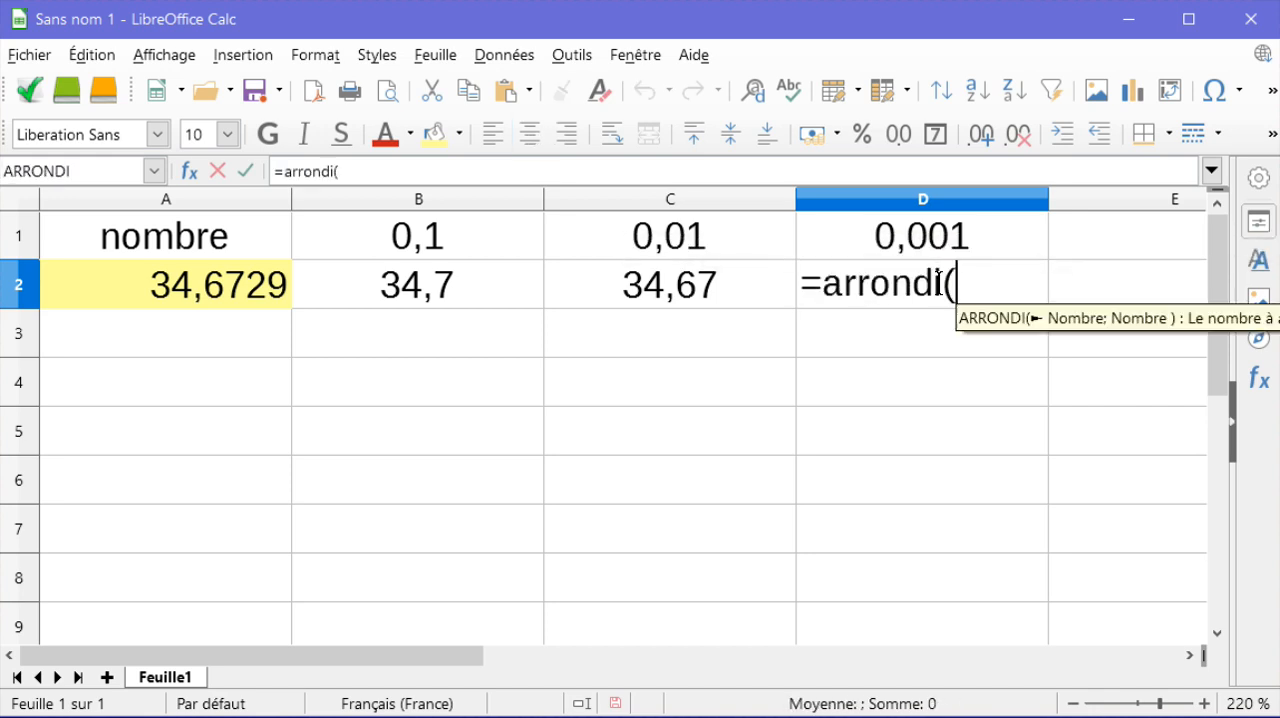
{"action": "left_click", "coordinate": [247, 290]}
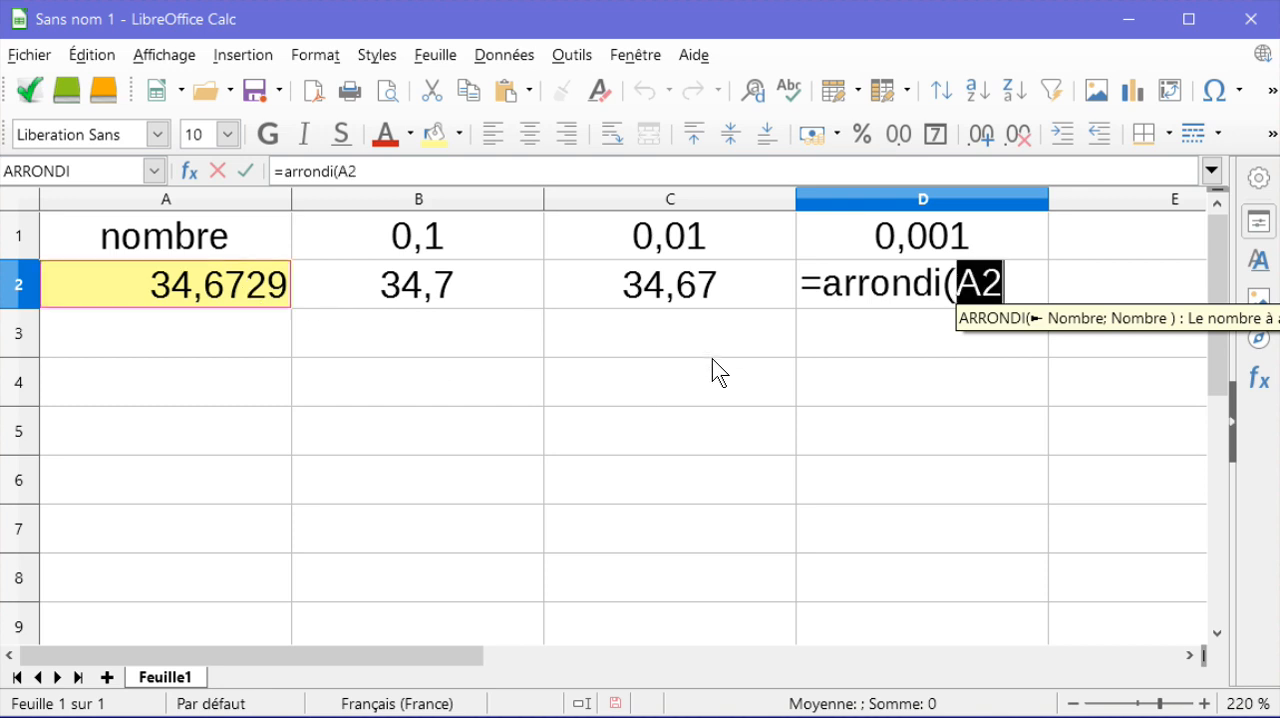
{"action": "type", "text": ";"}
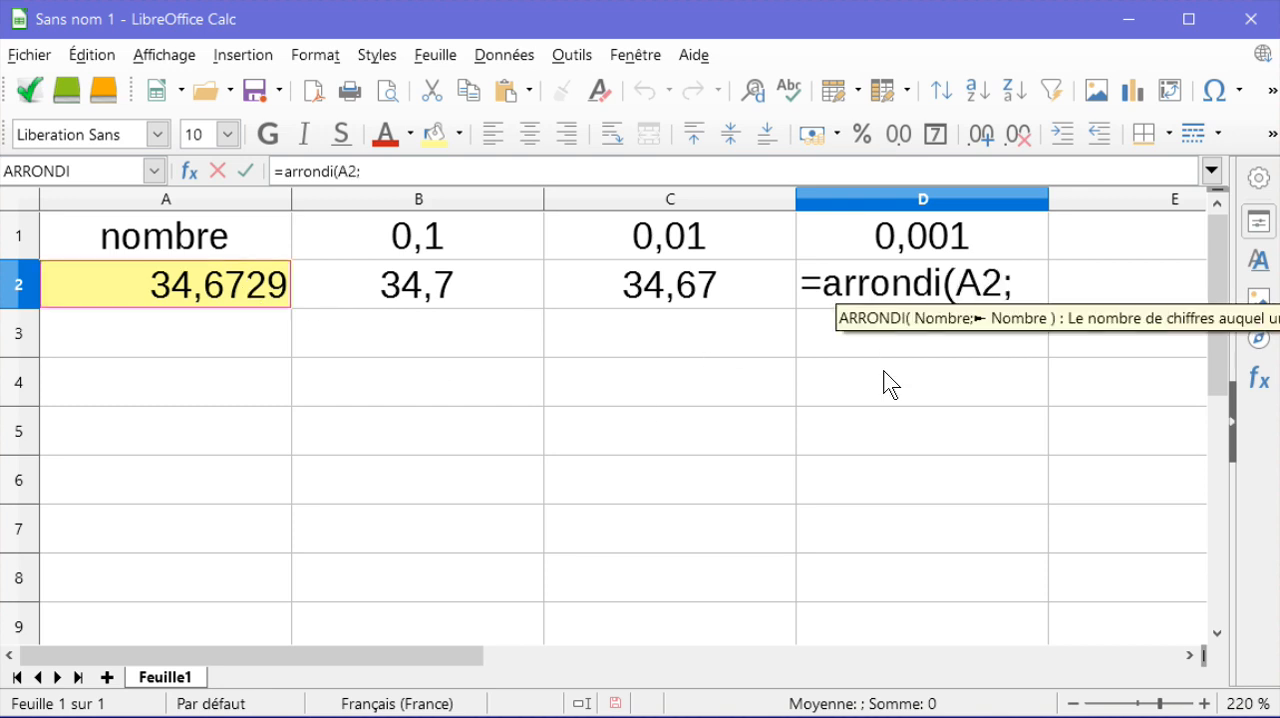
{"action": "type", "text": "3)"}
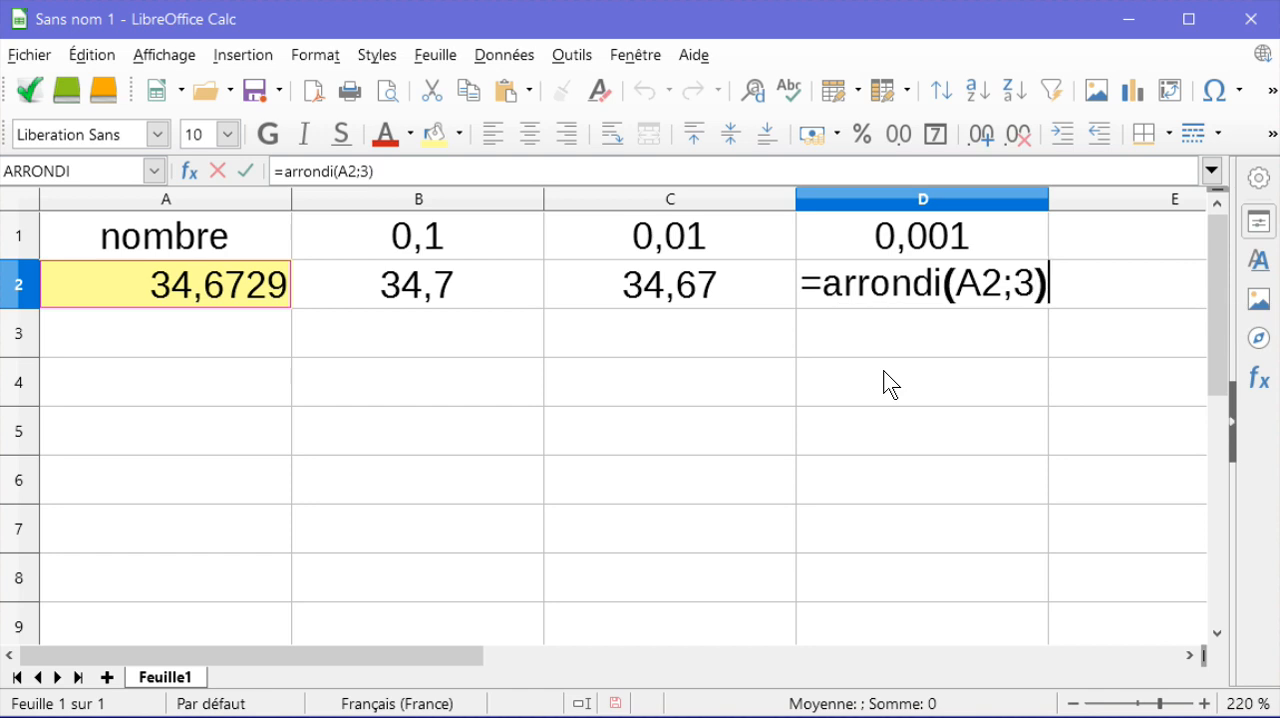
{"action": "key", "text": "Return"}
Step: Give cell B2 a light green background colour and cell C2 a light violet-blue one
{"action": "left_click", "coordinate": [492, 295]}
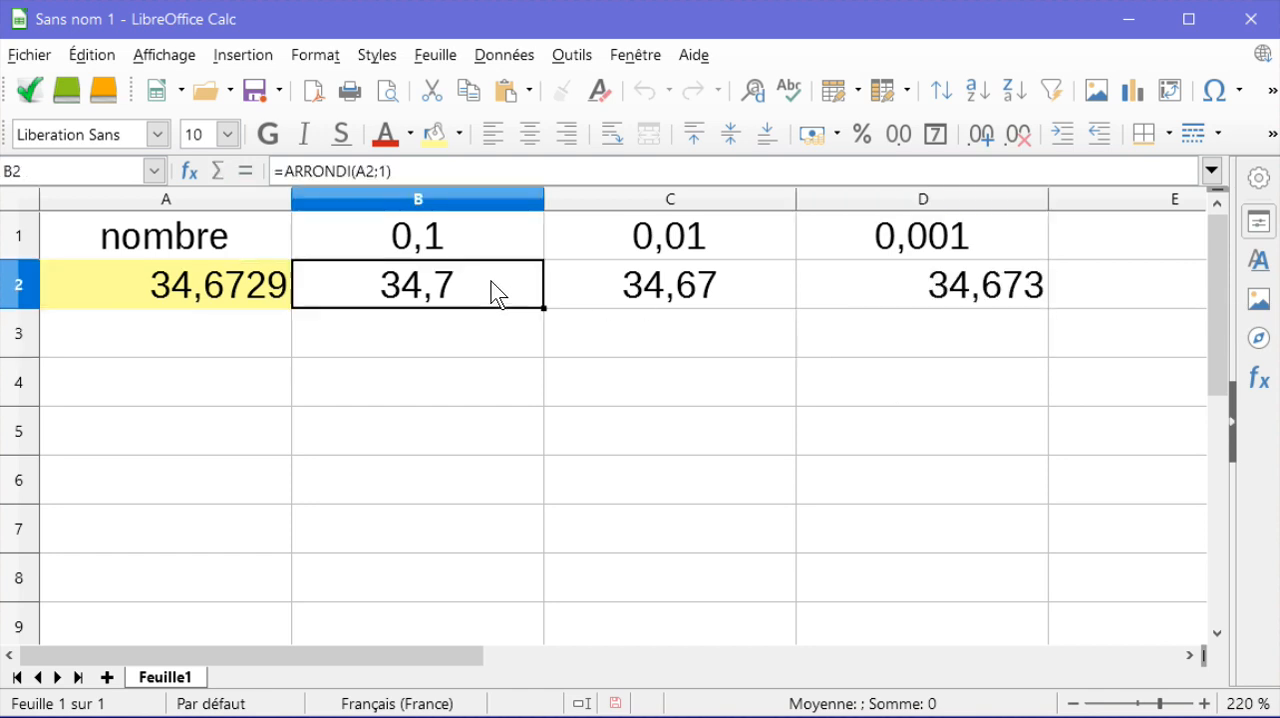
{"action": "left_click", "coordinate": [459, 132]}
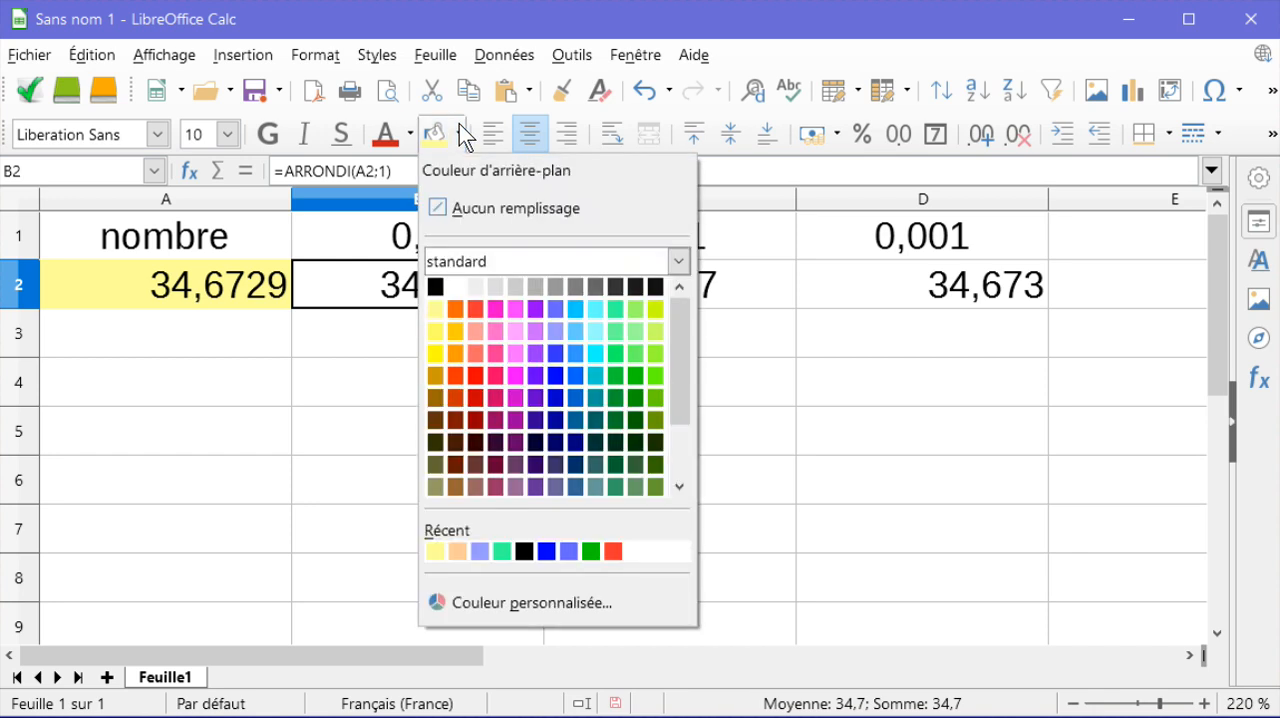
{"action": "left_click", "coordinate": [635, 308]}
{"action": "left_click", "coordinate": [634, 300]}
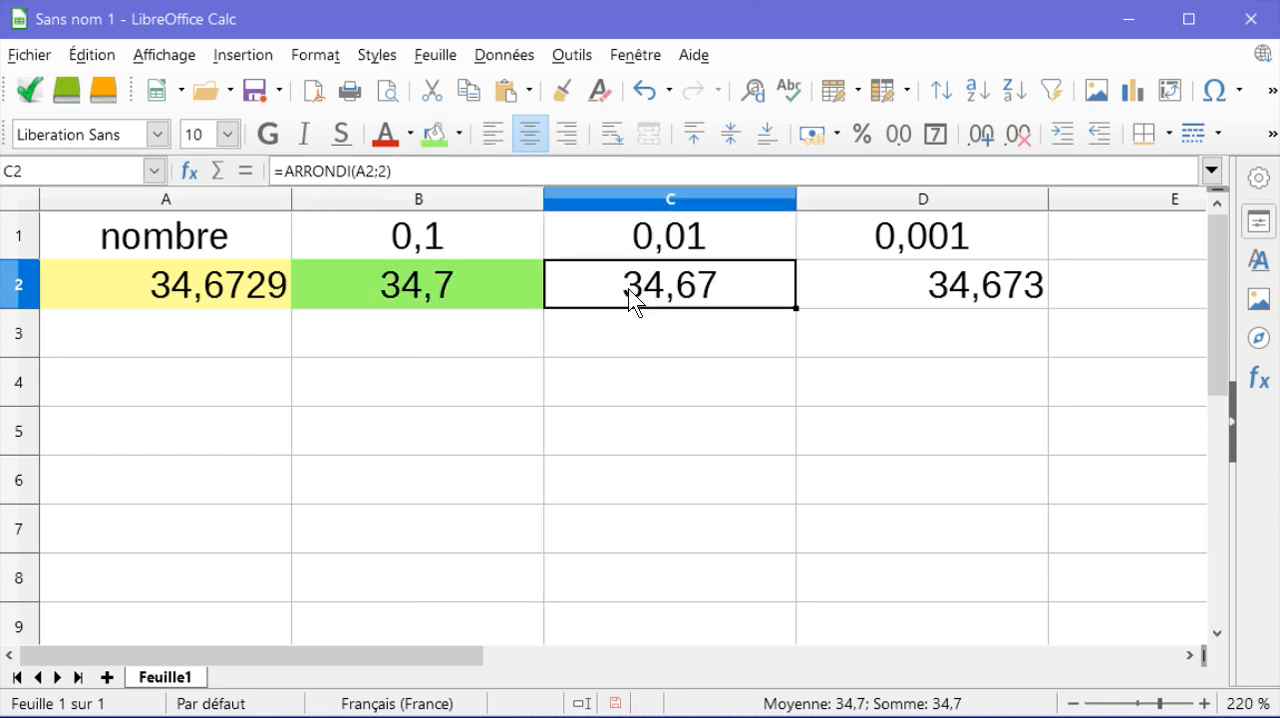
{"action": "left_click", "coordinate": [461, 134]}
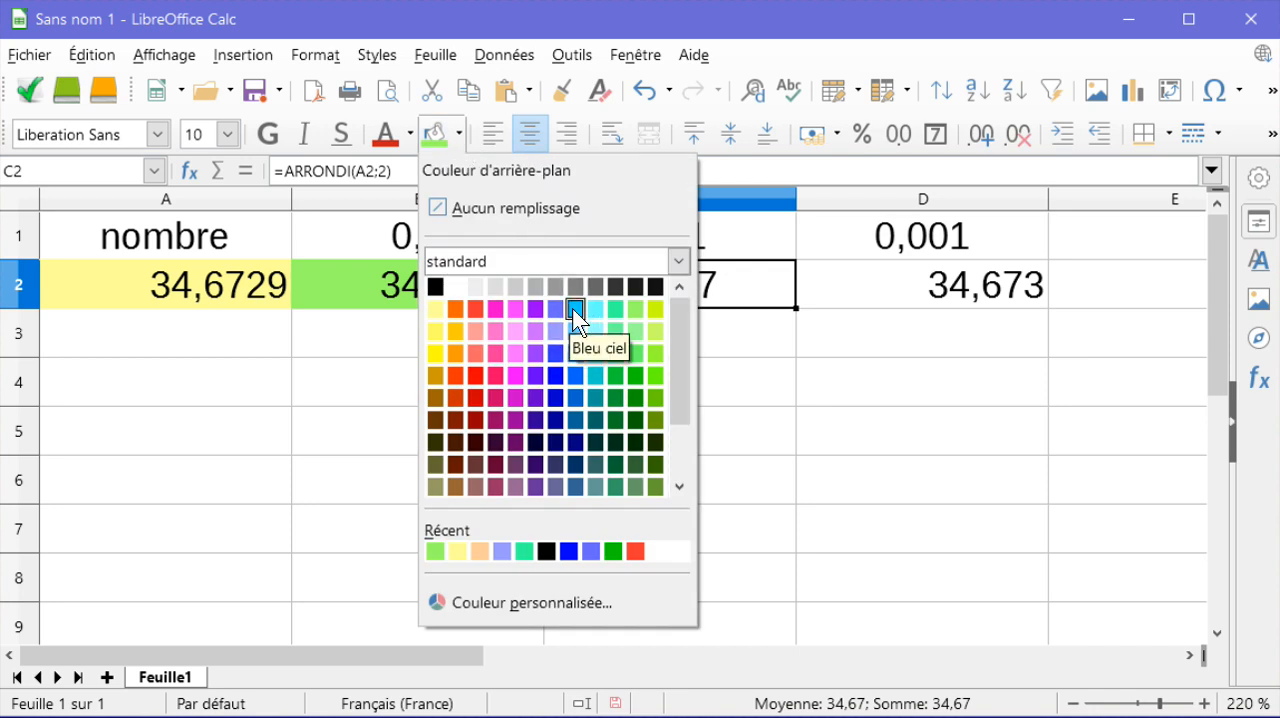
{"action": "left_click", "coordinate": [556, 328]}
Step: Give cell D2 the light pink background colour Magenta 1
{"action": "left_click", "coordinate": [820, 293]}
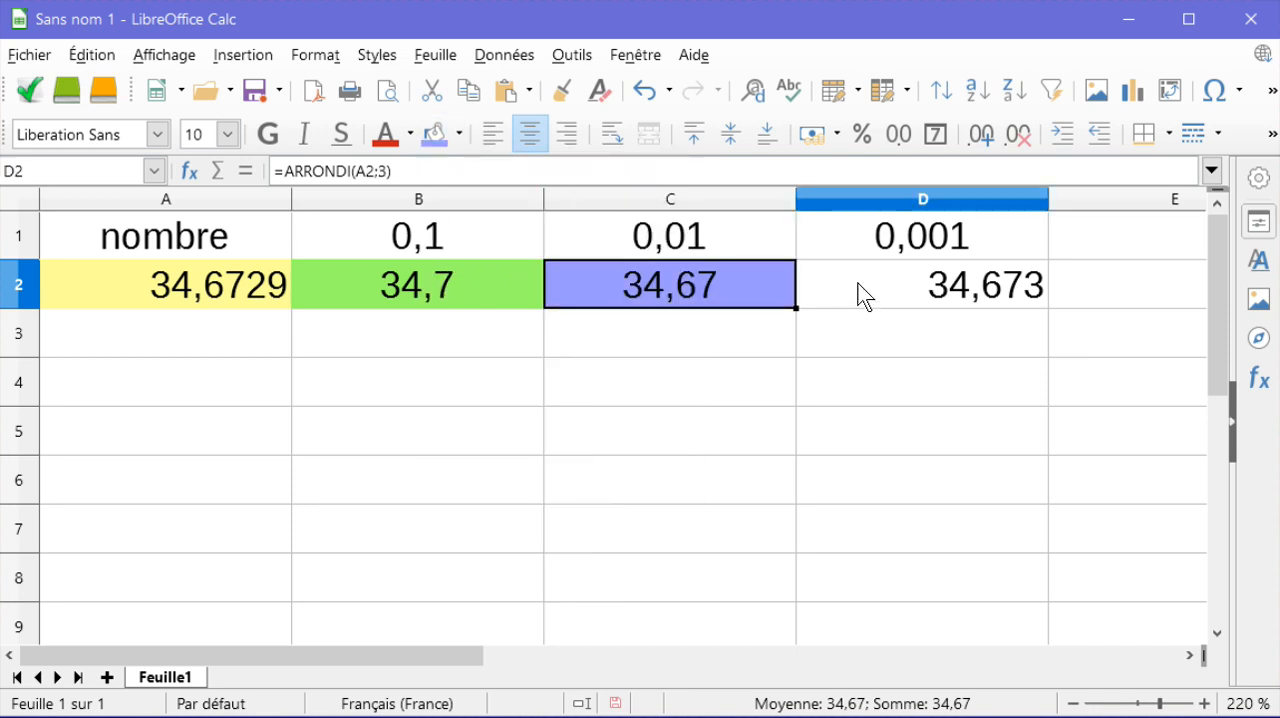
{"action": "left_click", "coordinate": [460, 133]}
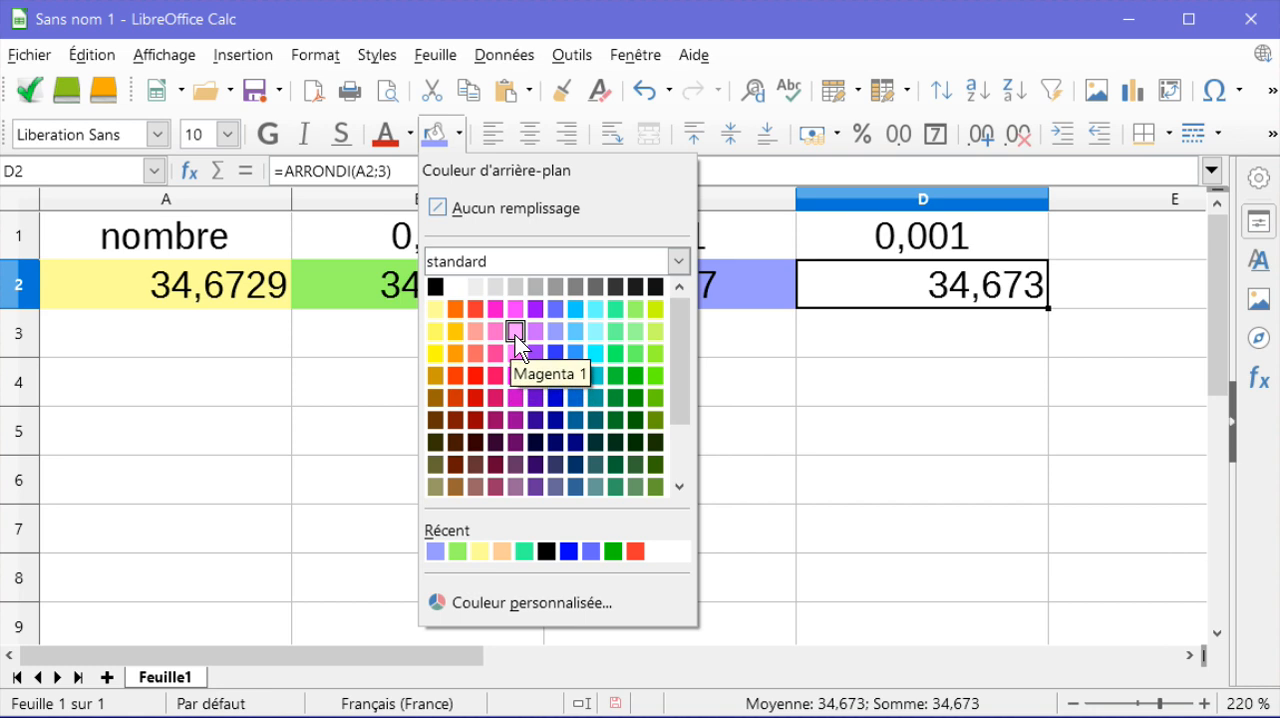
{"action": "left_click", "coordinate": [515, 331]}
{"action": "left_click", "coordinate": [692, 335]}
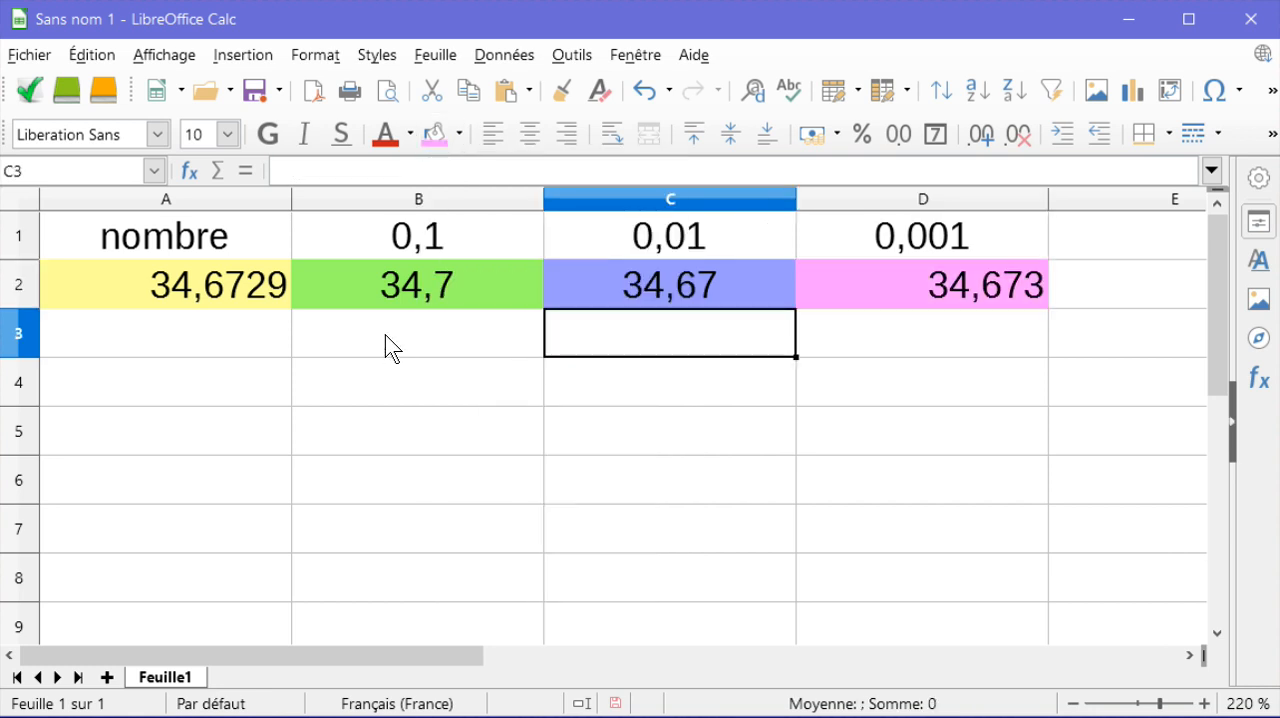
Step: Examine the source number in A2 and the rounding formulas in cells B2, C2 and D2
{"action": "left_click", "coordinate": [250, 287]}
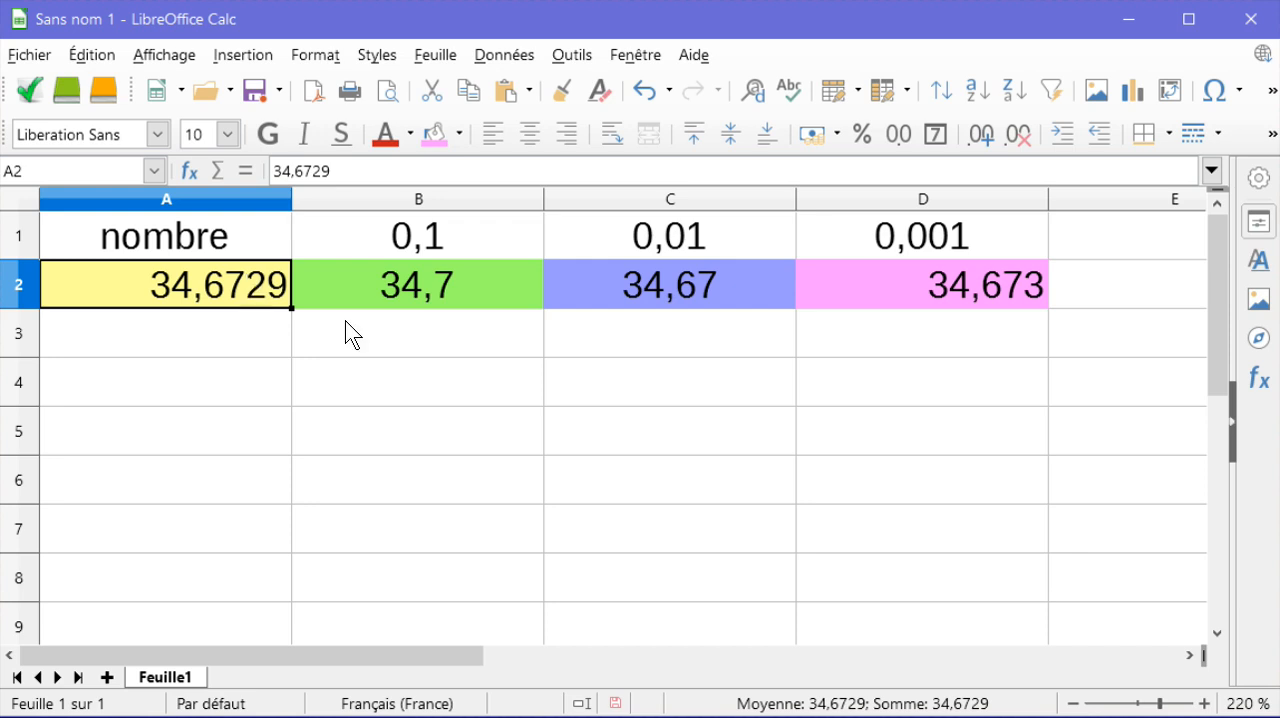
{"action": "left_click", "coordinate": [467, 289]}
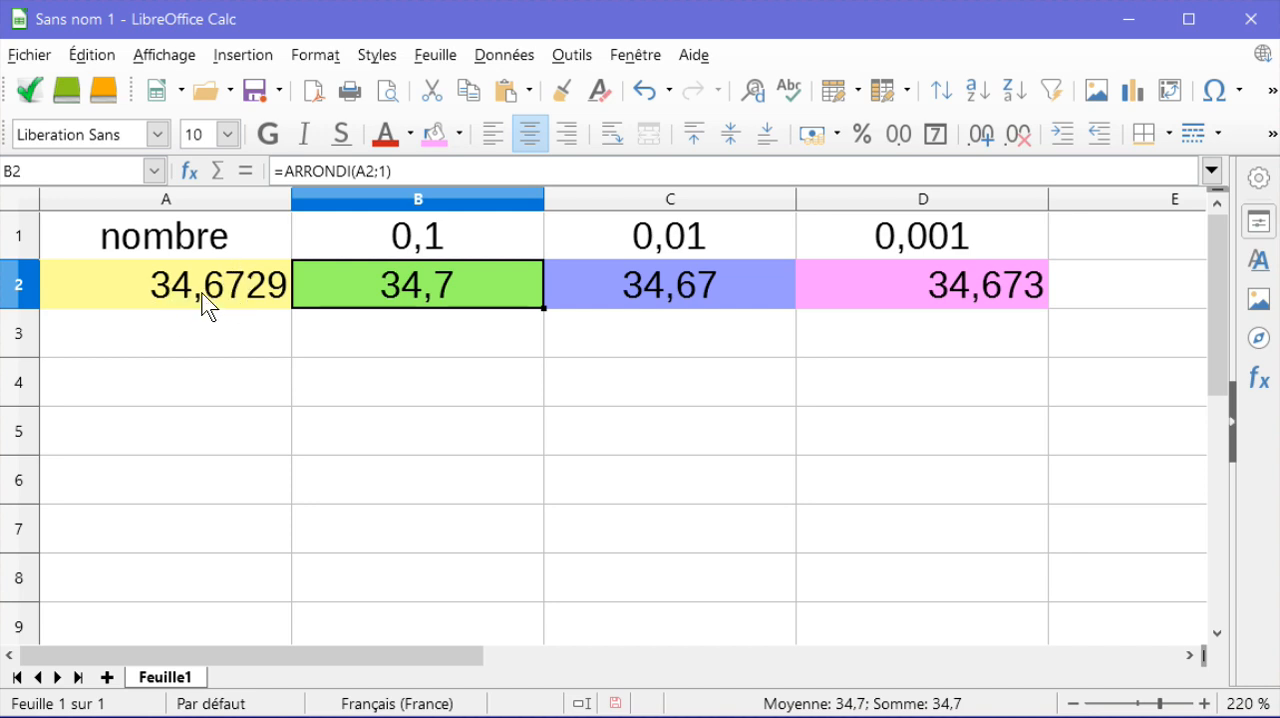
{"action": "left_click", "coordinate": [690, 284]}
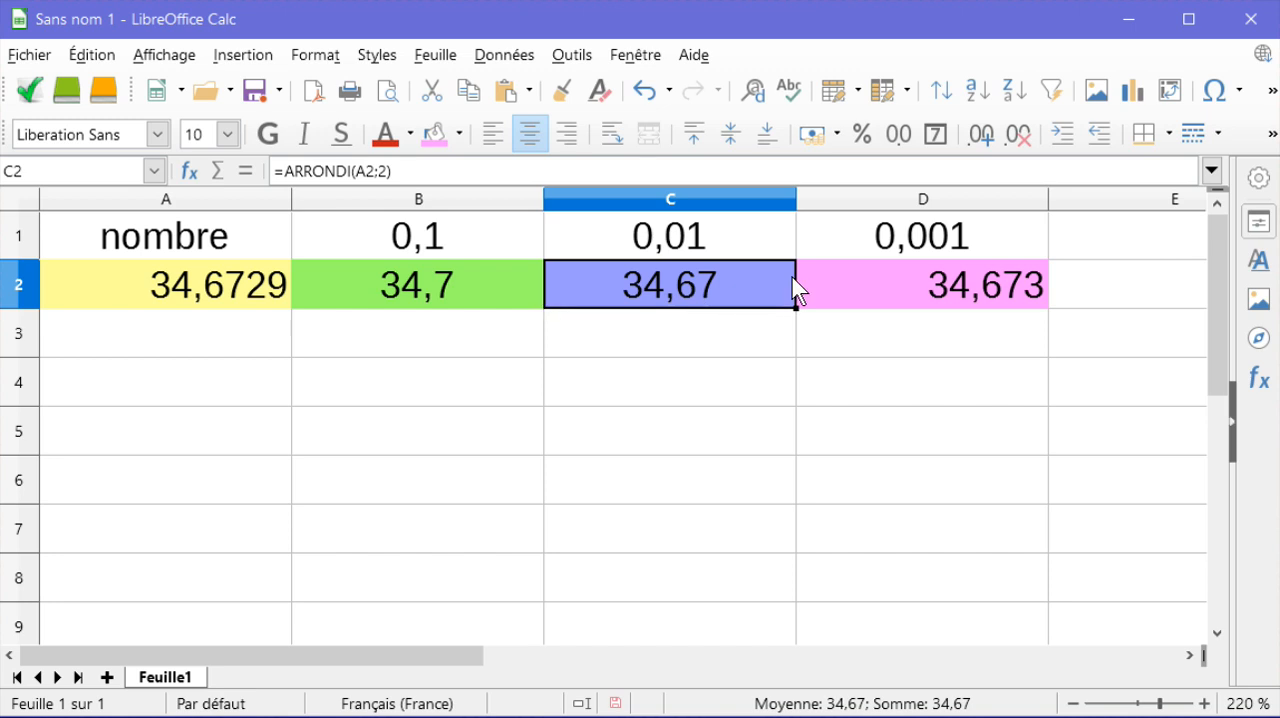
{"action": "left_click", "coordinate": [929, 286]}
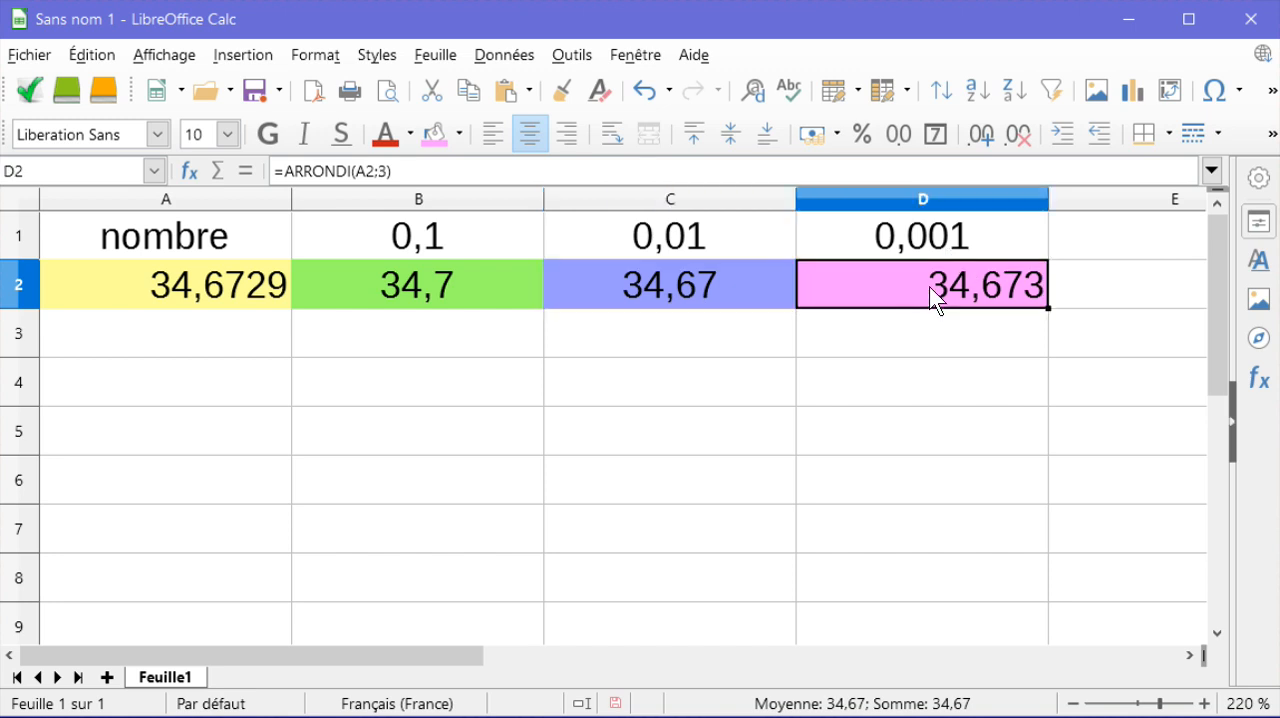
{"action": "left_click", "coordinate": [257, 295]}
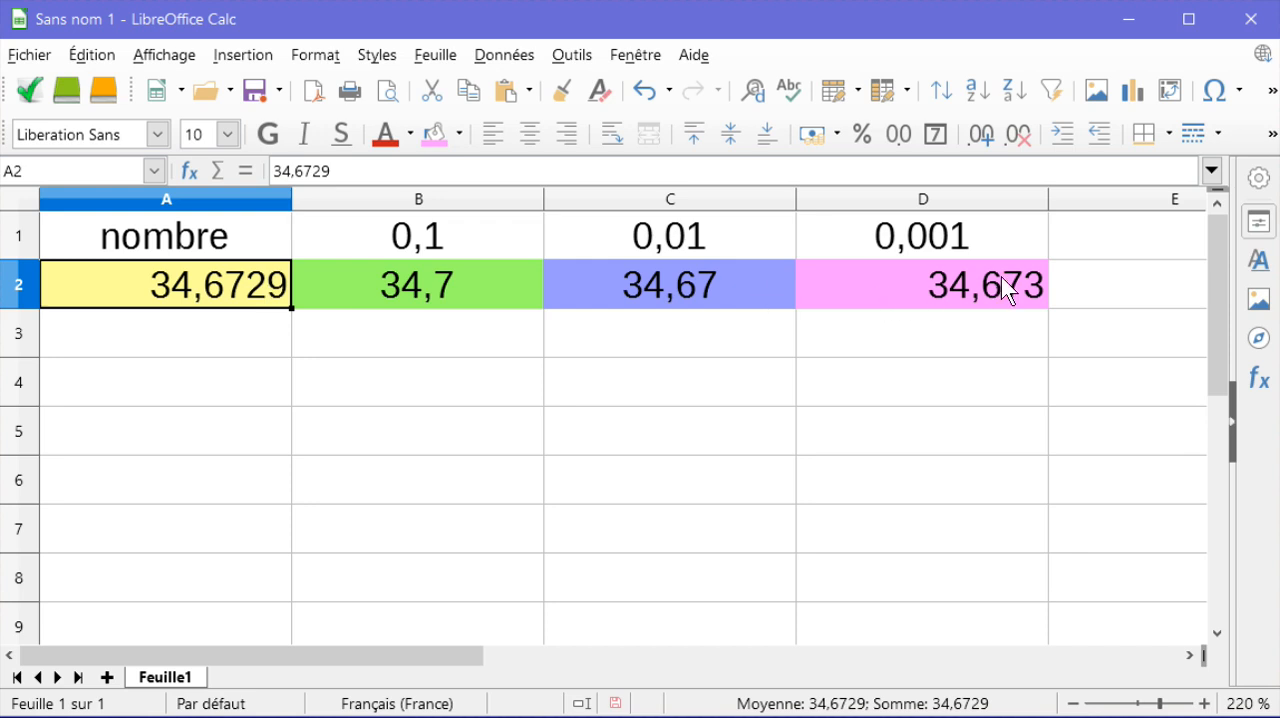
{"action": "left_click", "coordinate": [687, 349]}
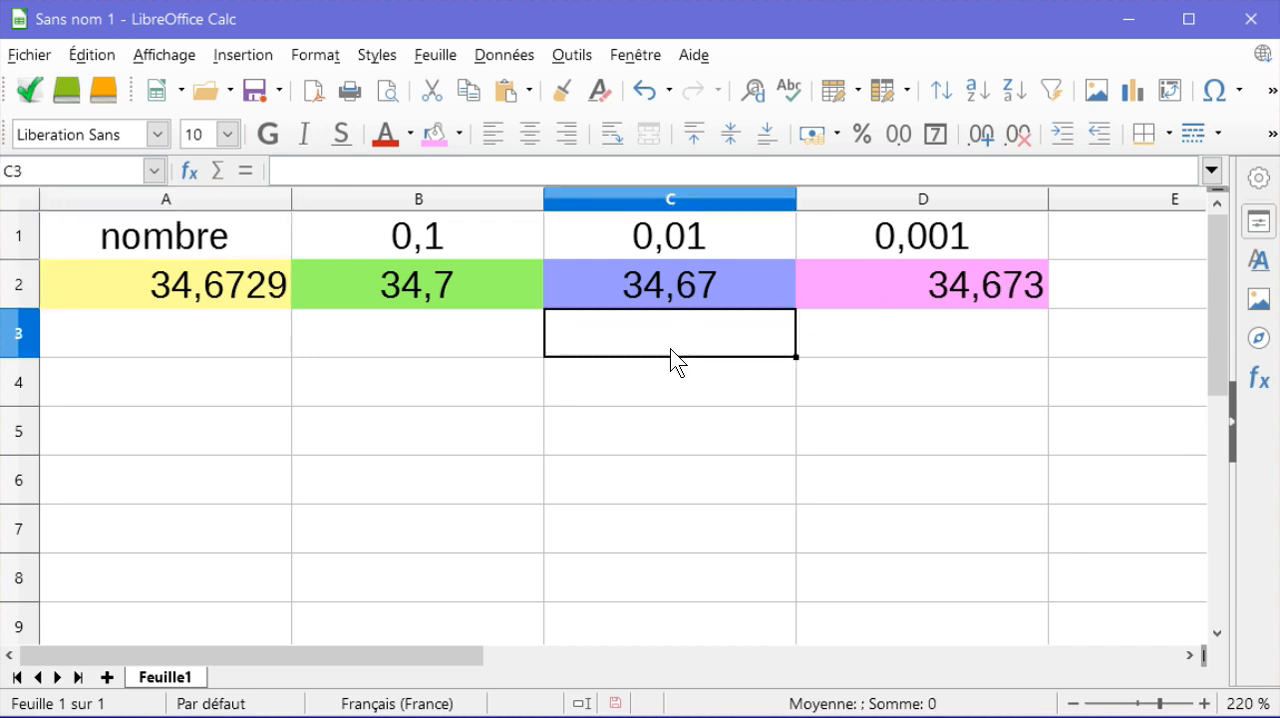
{"action": "left_click", "coordinate": [620, 395]}
{"action": "left_click", "coordinate": [523, 398]}
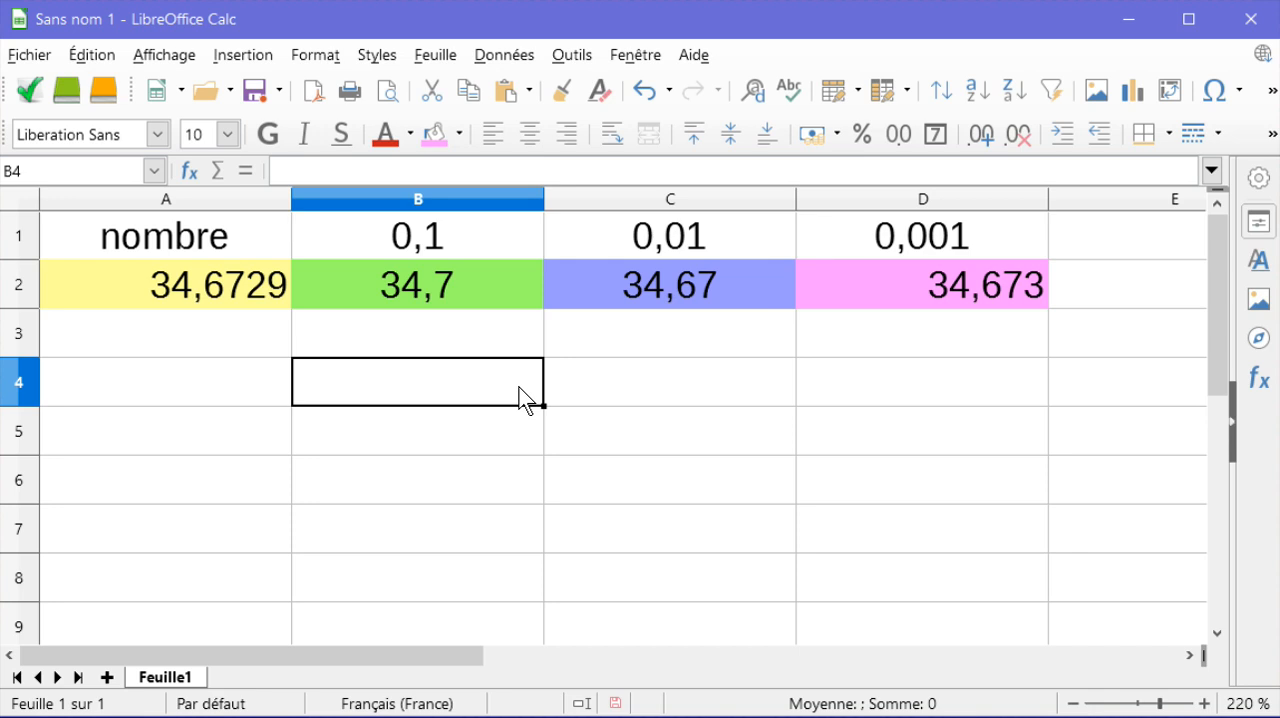
Step: Centre the contents of cells D2 and A2 horizontally to match the other cells in row 2
{"action": "left_click", "coordinate": [926, 281]}
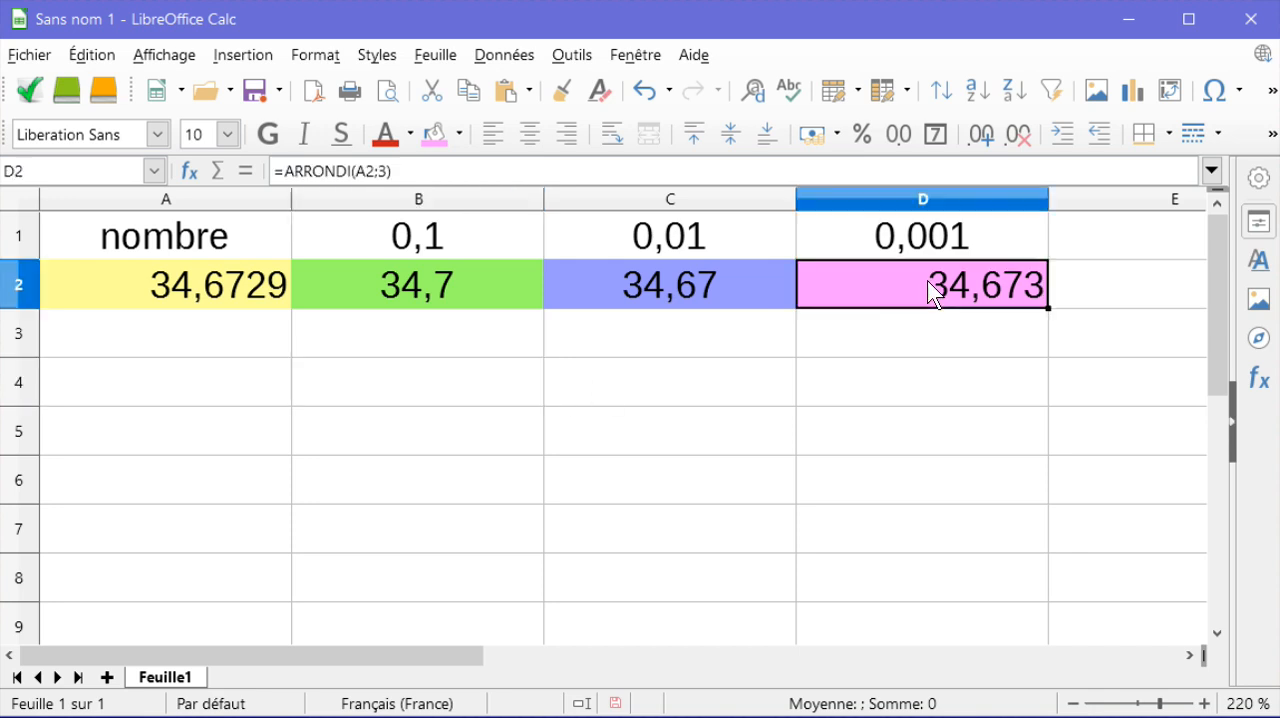
{"action": "left_click", "coordinate": [536, 123]}
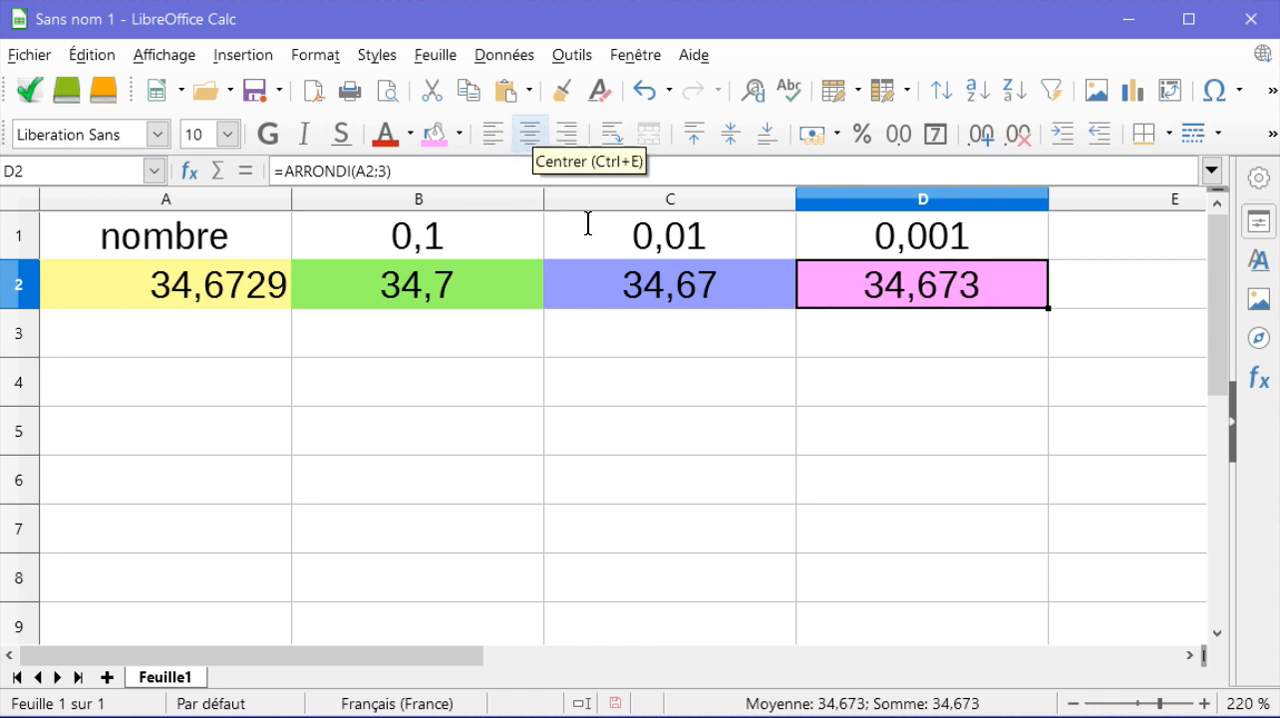
{"action": "left_click", "coordinate": [677, 355]}
{"action": "left_click", "coordinate": [658, 386]}
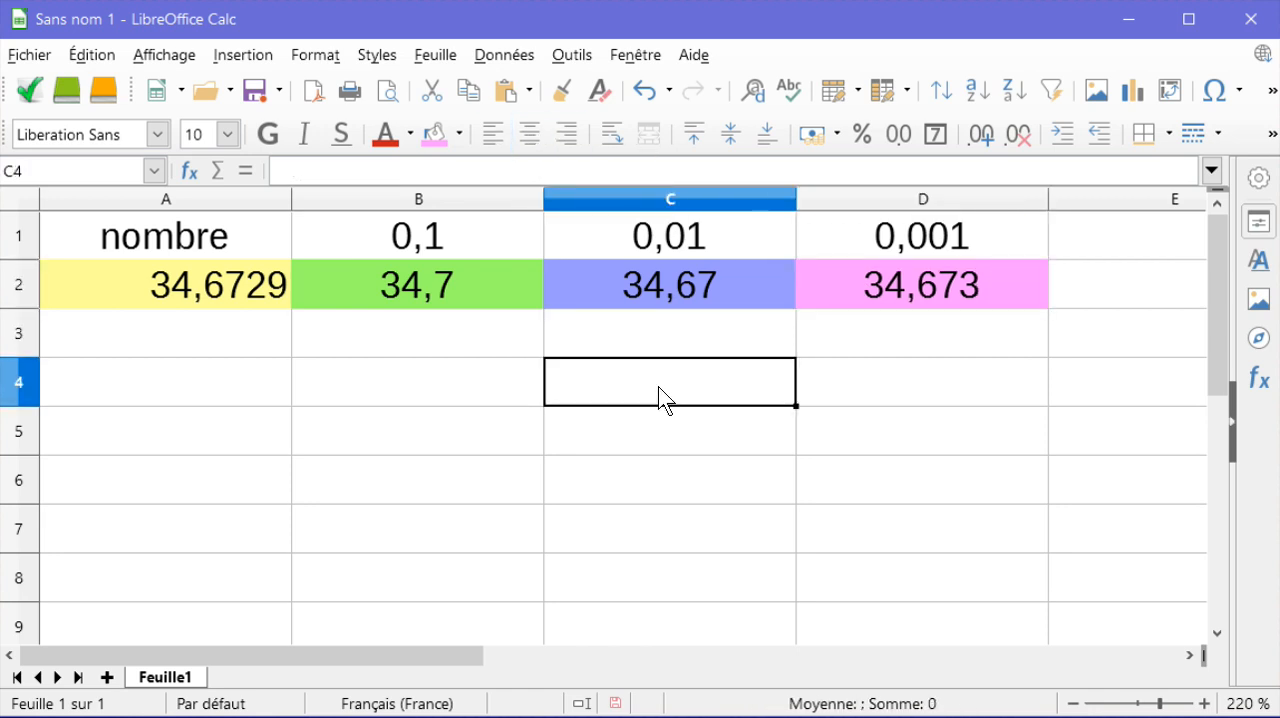
{"action": "left_click", "coordinate": [868, 386]}
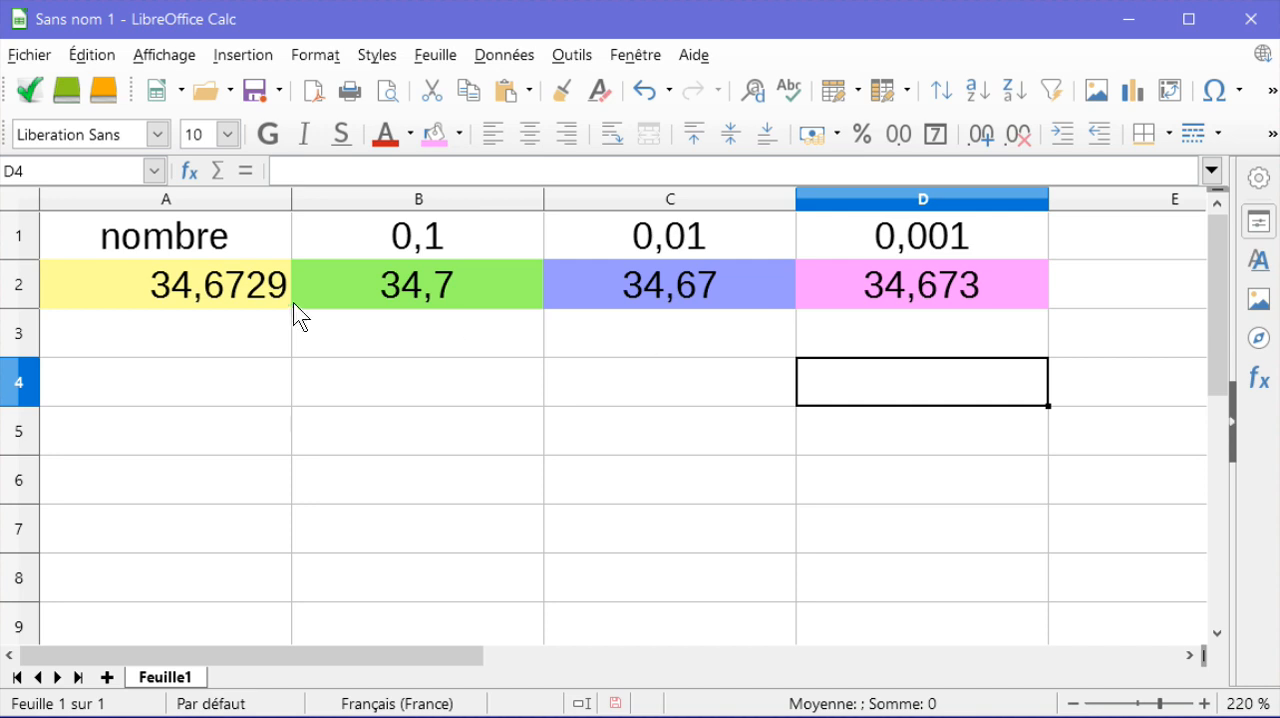
{"action": "left_click", "coordinate": [232, 292]}
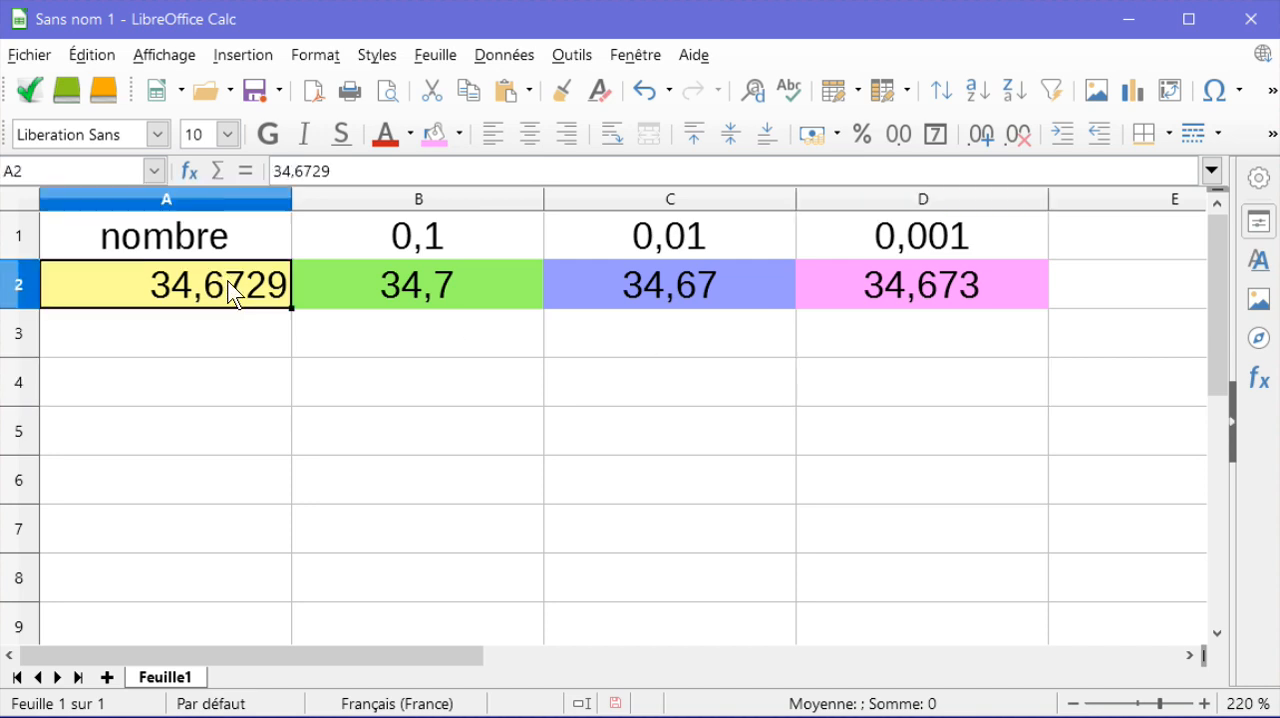
{"action": "left_click", "coordinate": [530, 133]}
{"action": "left_click", "coordinate": [536, 350]}
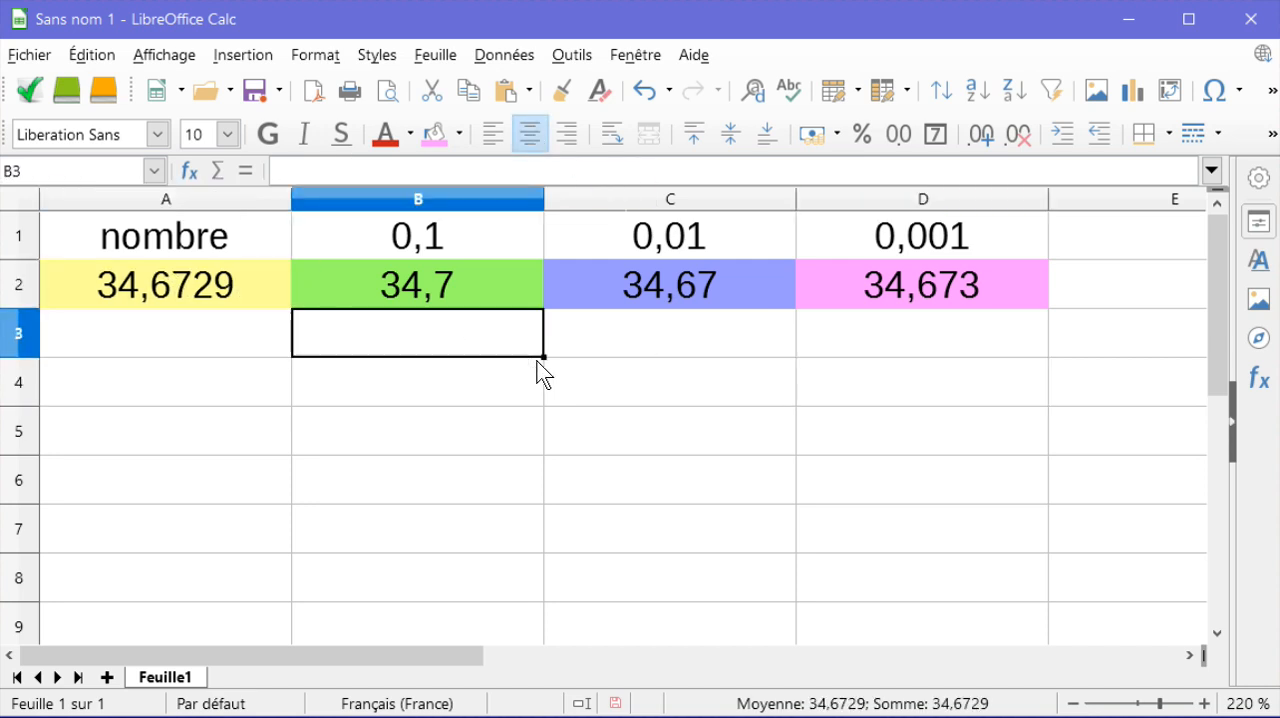
{"action": "left_click", "coordinate": [622, 376]}
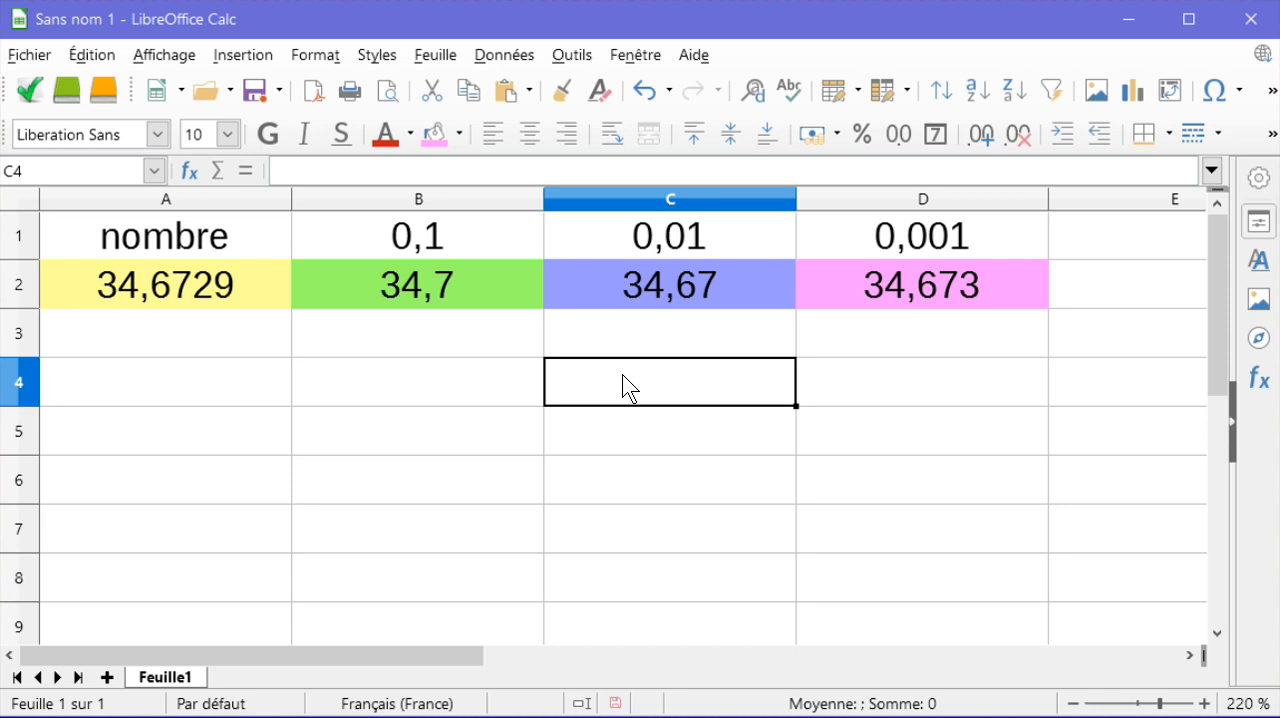